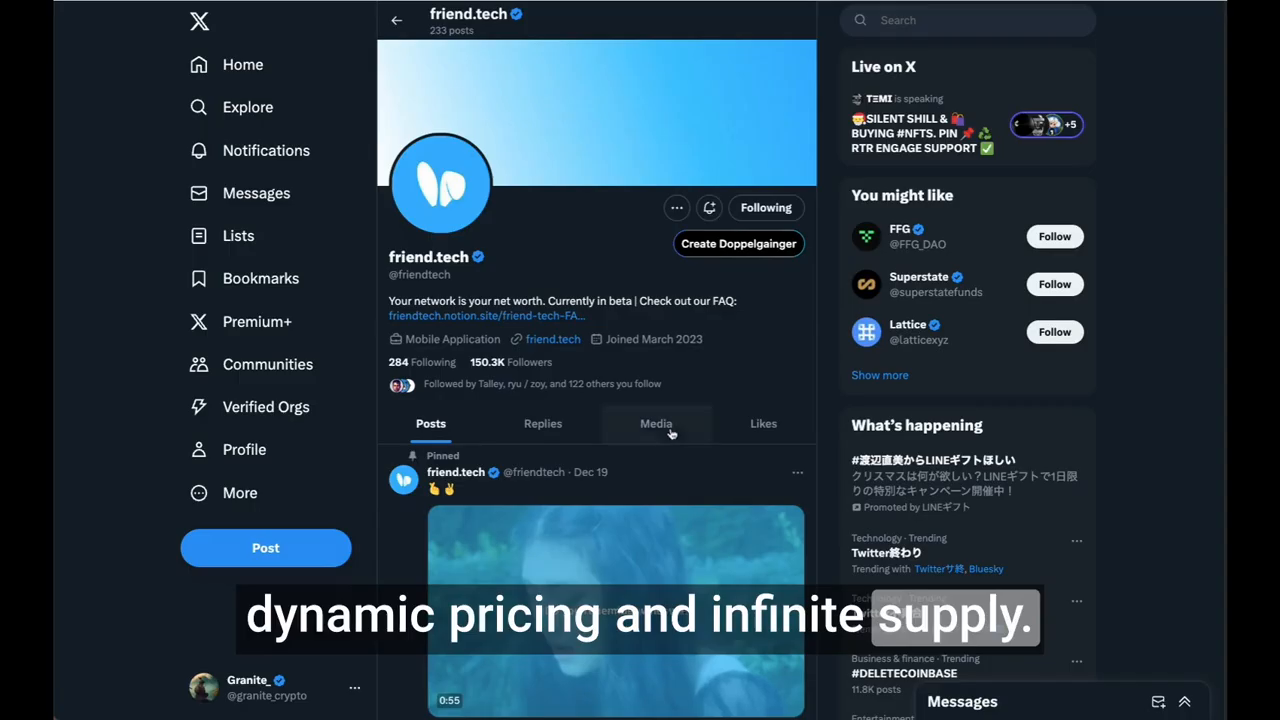
Step: Browse the posts on the friend.tech profile on X
scroll(577, 410, "down", 3)
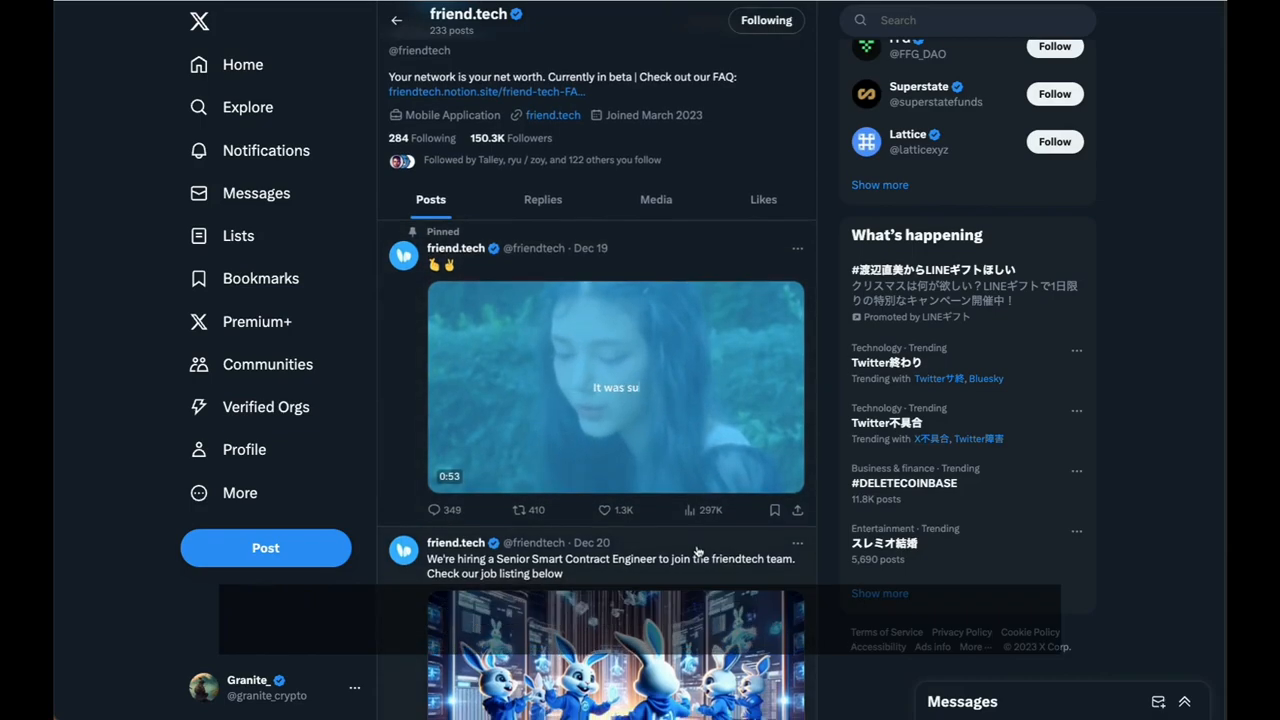
scroll(577, 410, "down", 2)
scroll(675, 489, "down", 5)
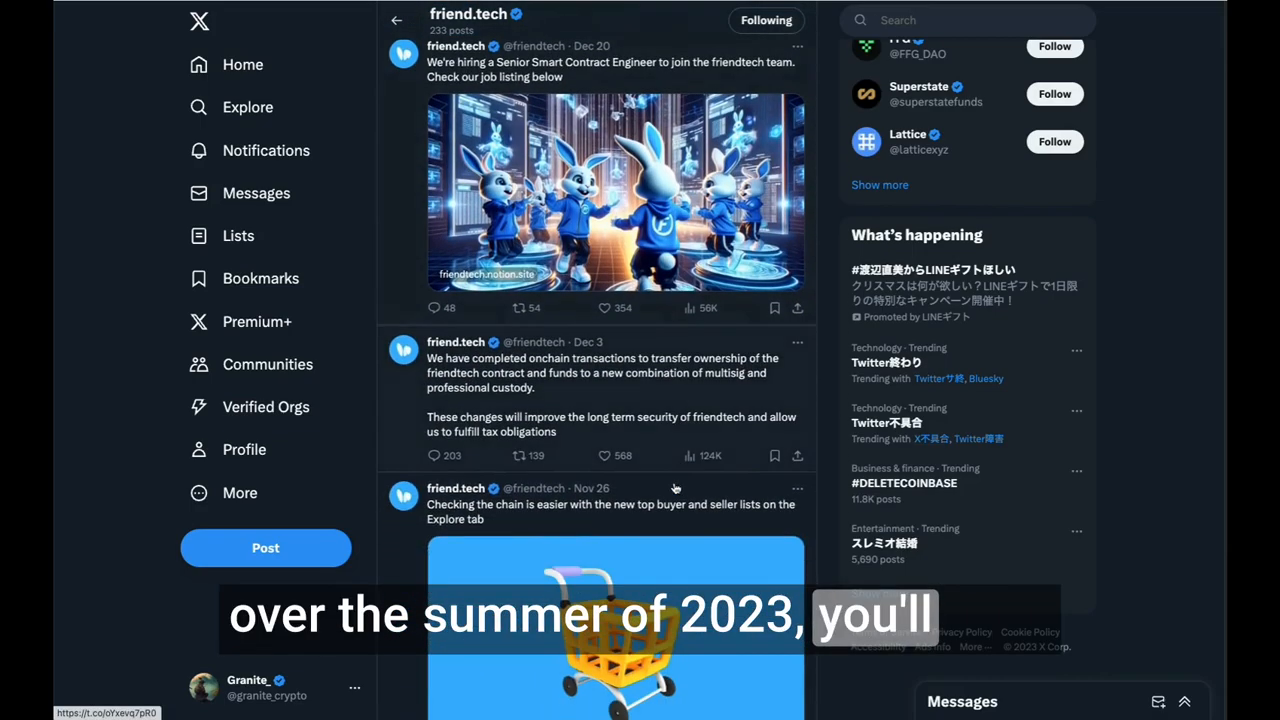
scroll(760, 428, "down", 6)
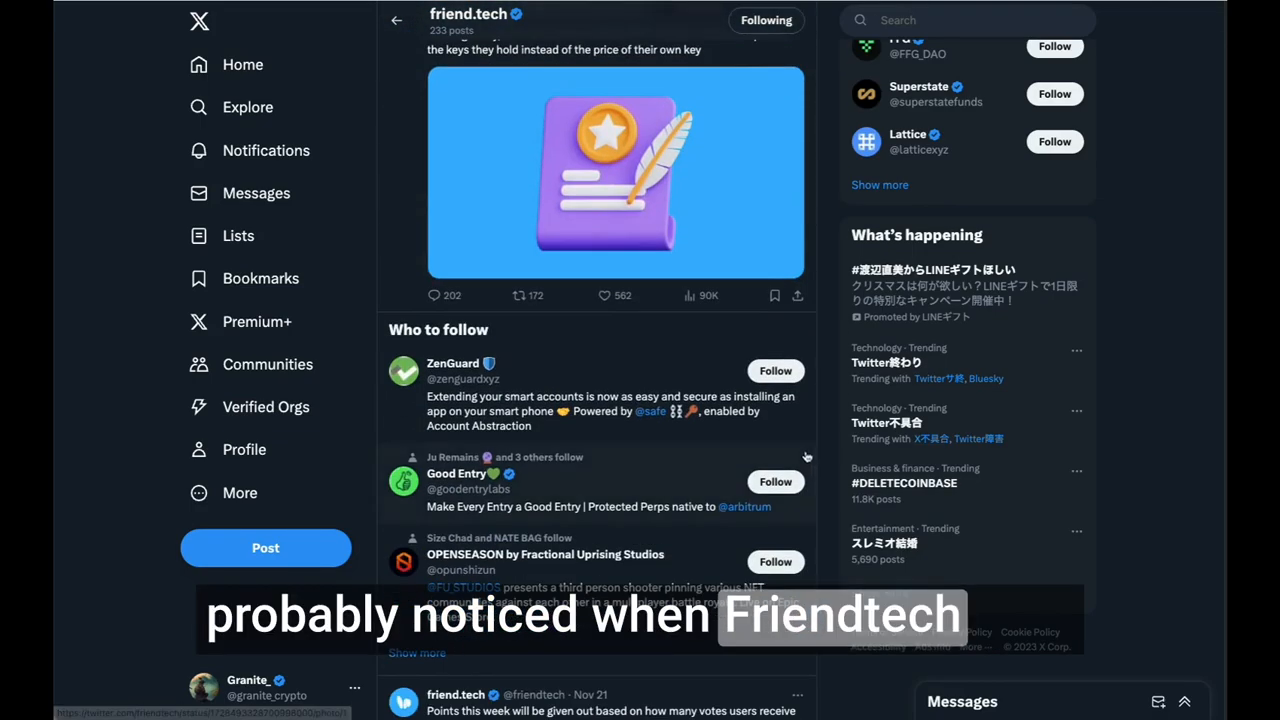
scroll(700, 440, "up", 10)
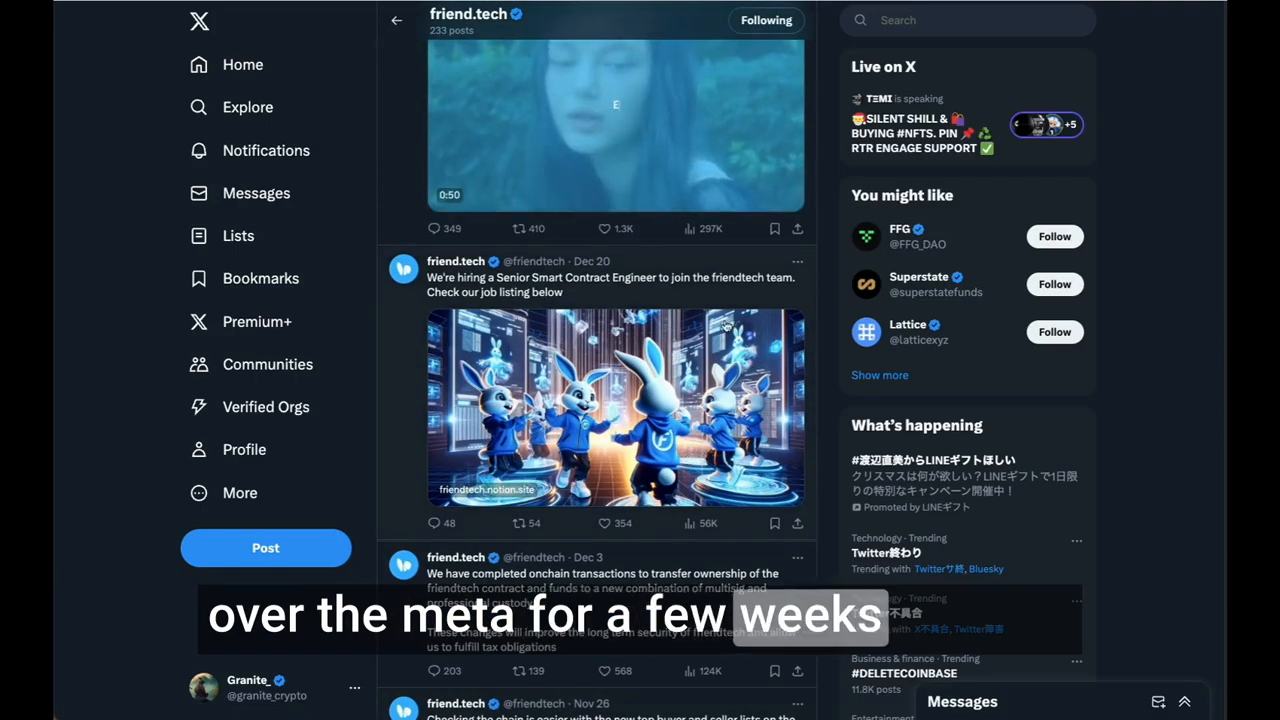
scroll(697, 457, "up", 5)
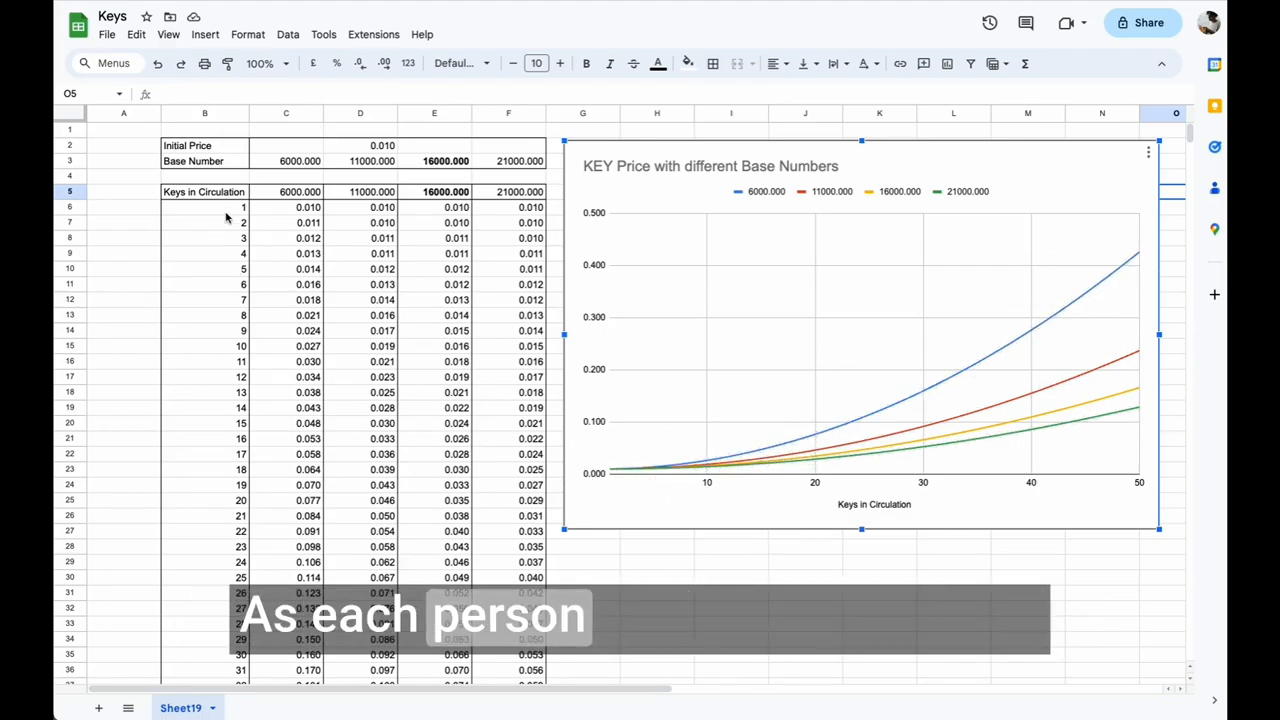
Step: Examine how key prices rise with keys in circulation in the Keys spreadsheet's table and price chart
left_click(314, 209)
left_click(300, 239)
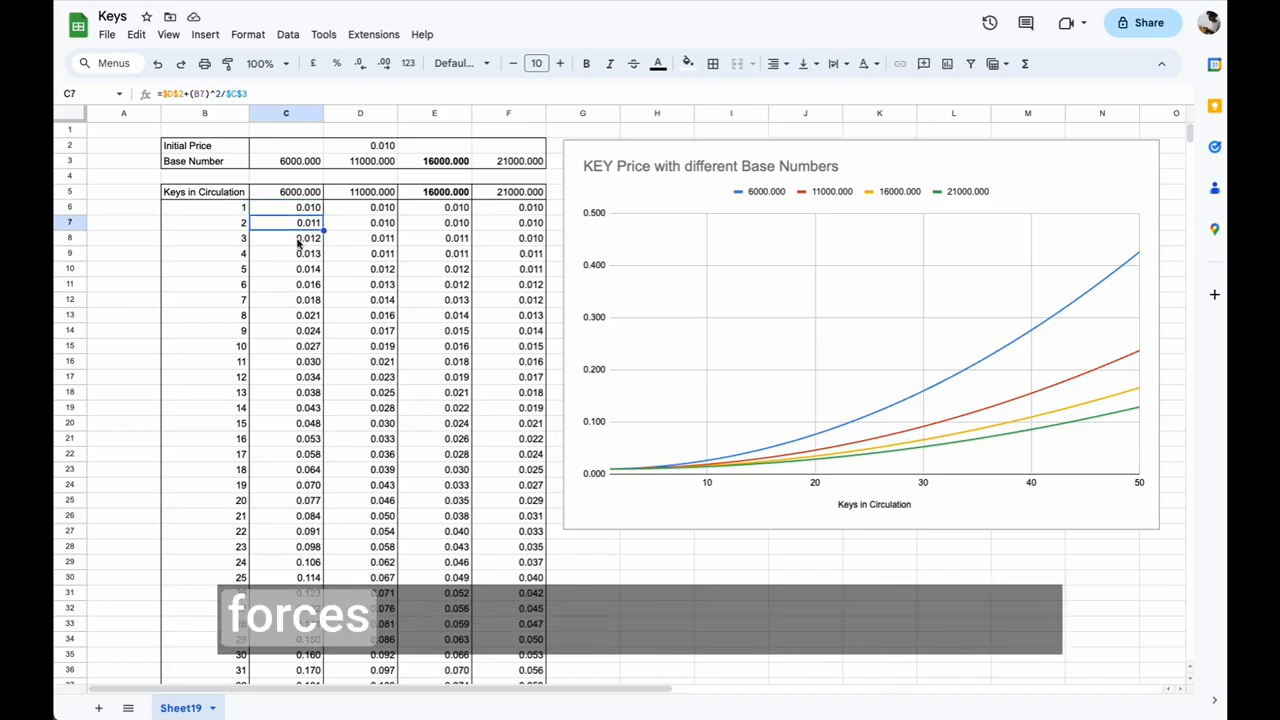
left_click(294, 316)
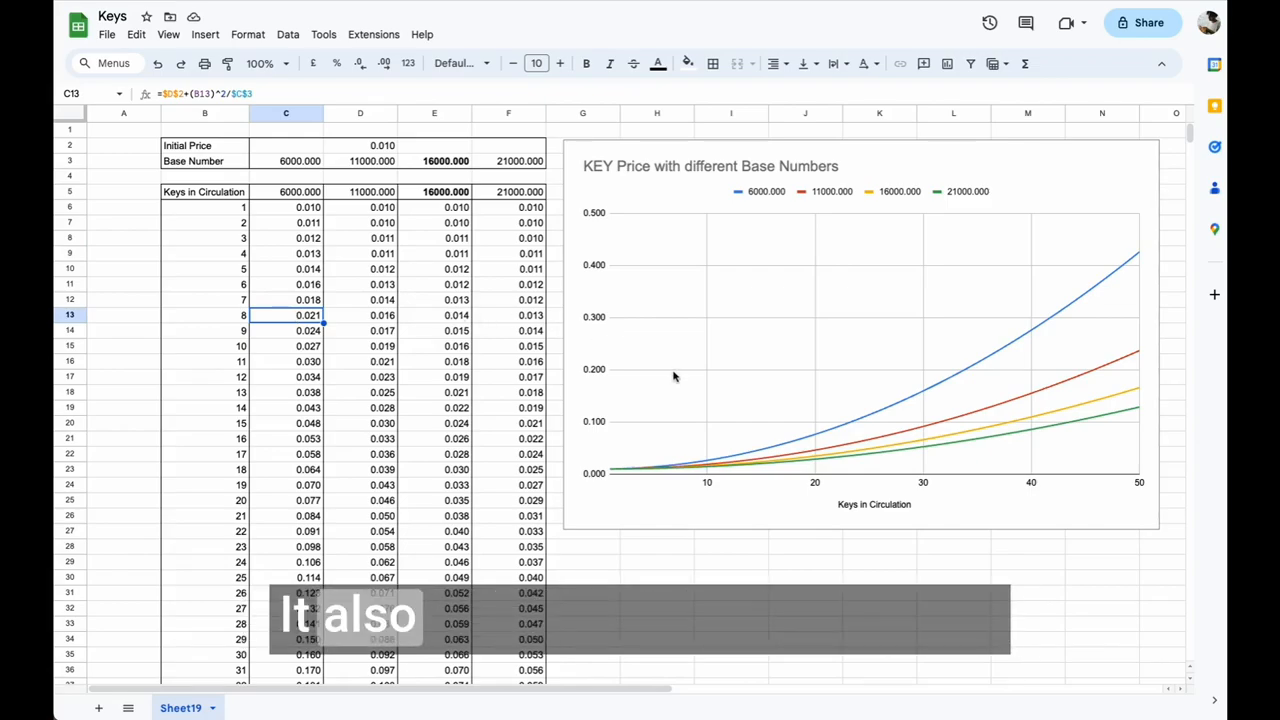
left_click(739, 399)
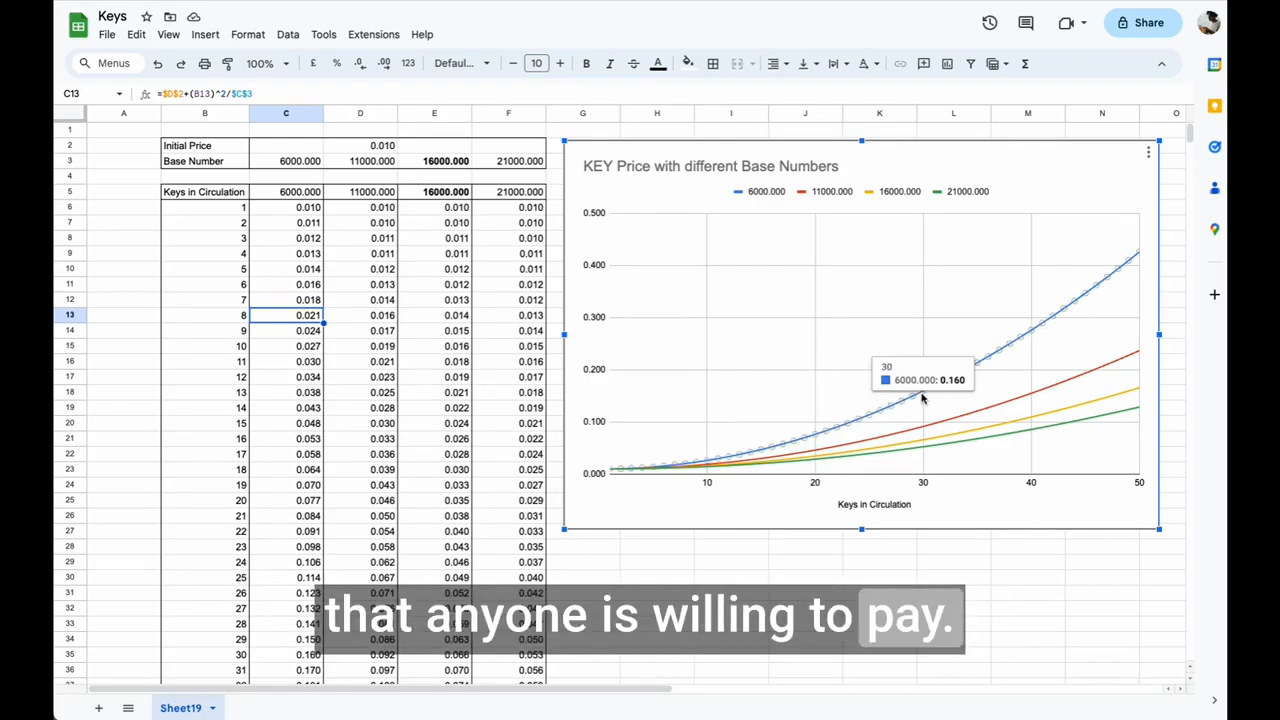
left_click(360, 207)
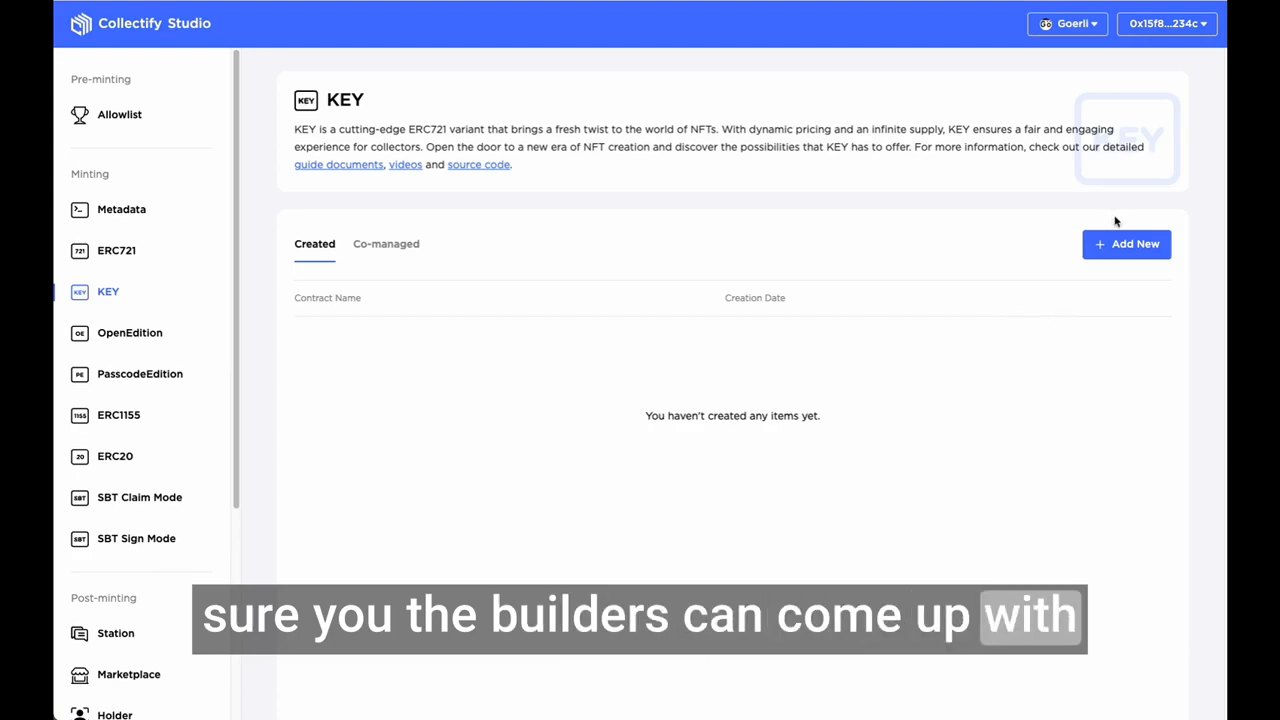
Step: Start a new KEY contract in Collectify Studio and review the fields of its creation form
left_click(1117, 248)
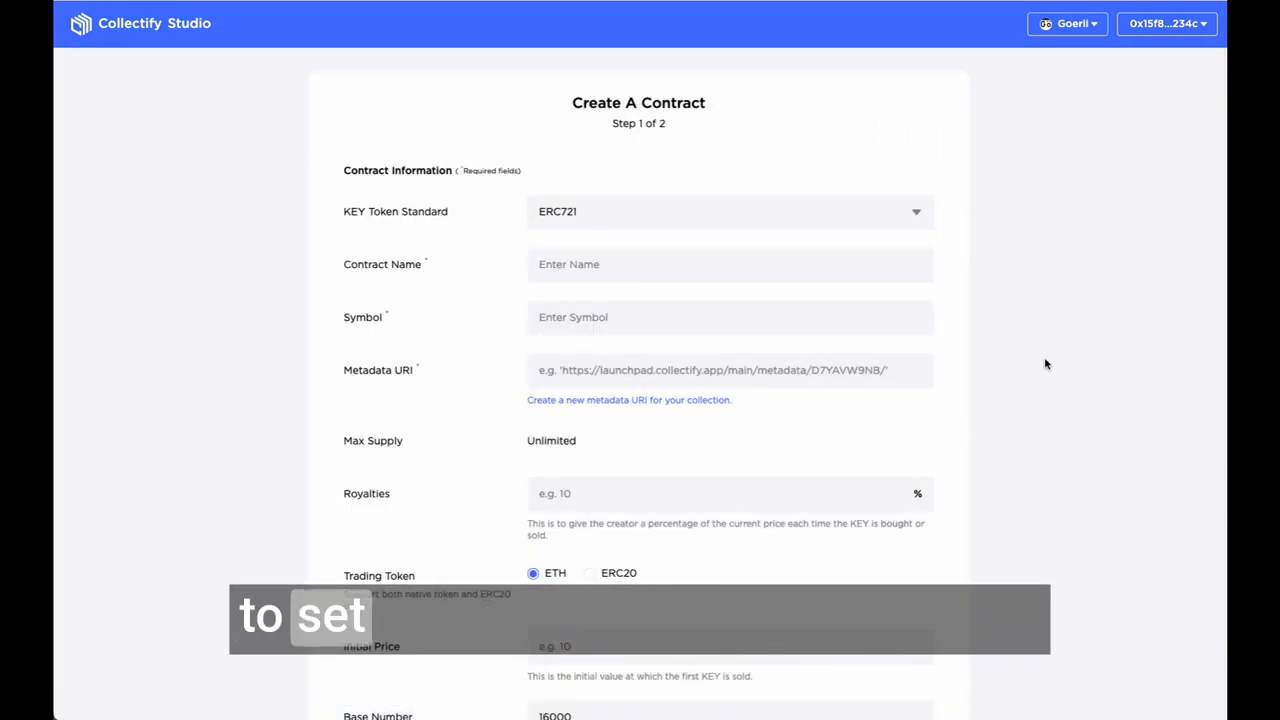
scroll(1048, 366, "down", 1)
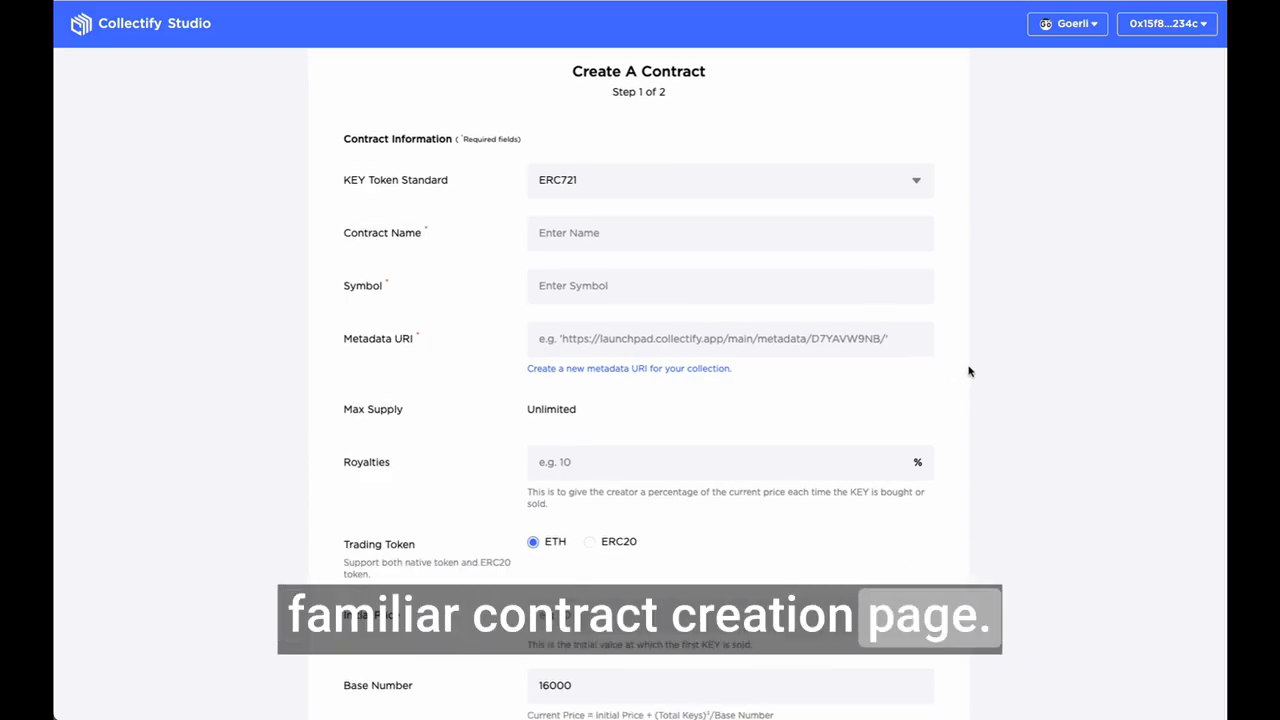
scroll(1097, 371, "down", 5)
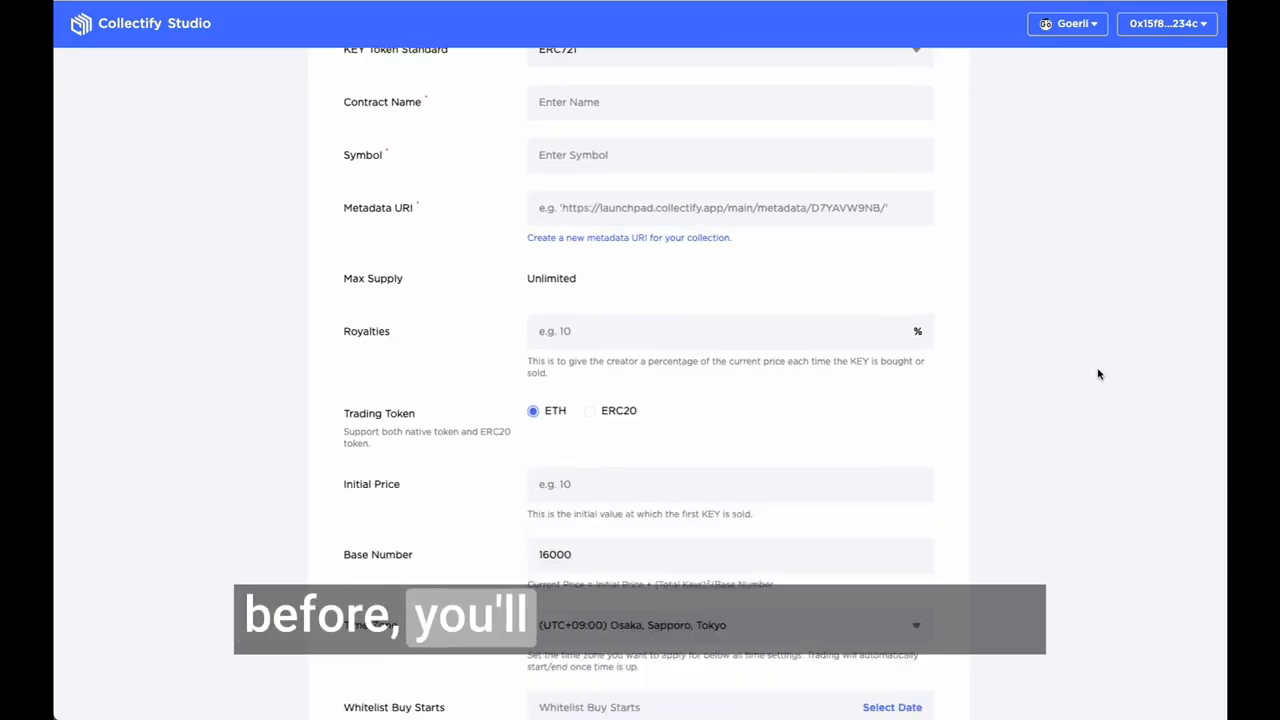
scroll(1012, 495, "up", 6)
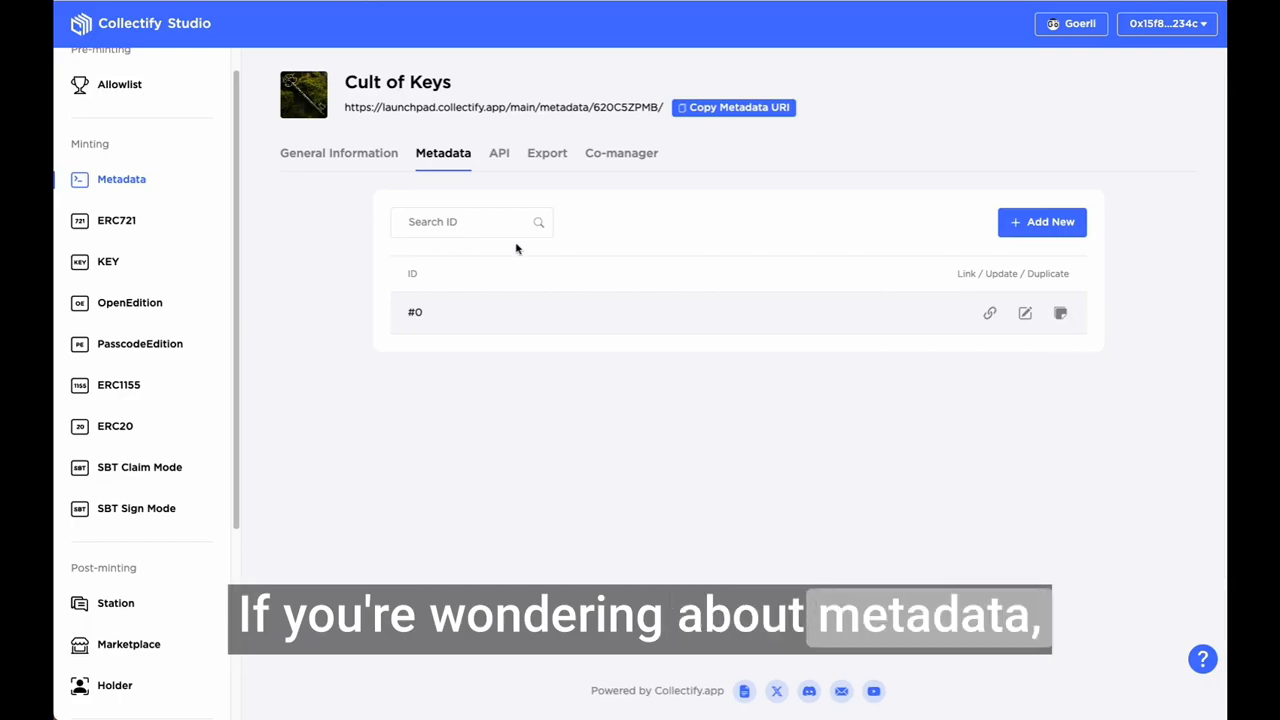
Step: Review the metadata of item #0 in the Cult of Keys collection and copy the collection's metadata URI
left_click(1025, 313)
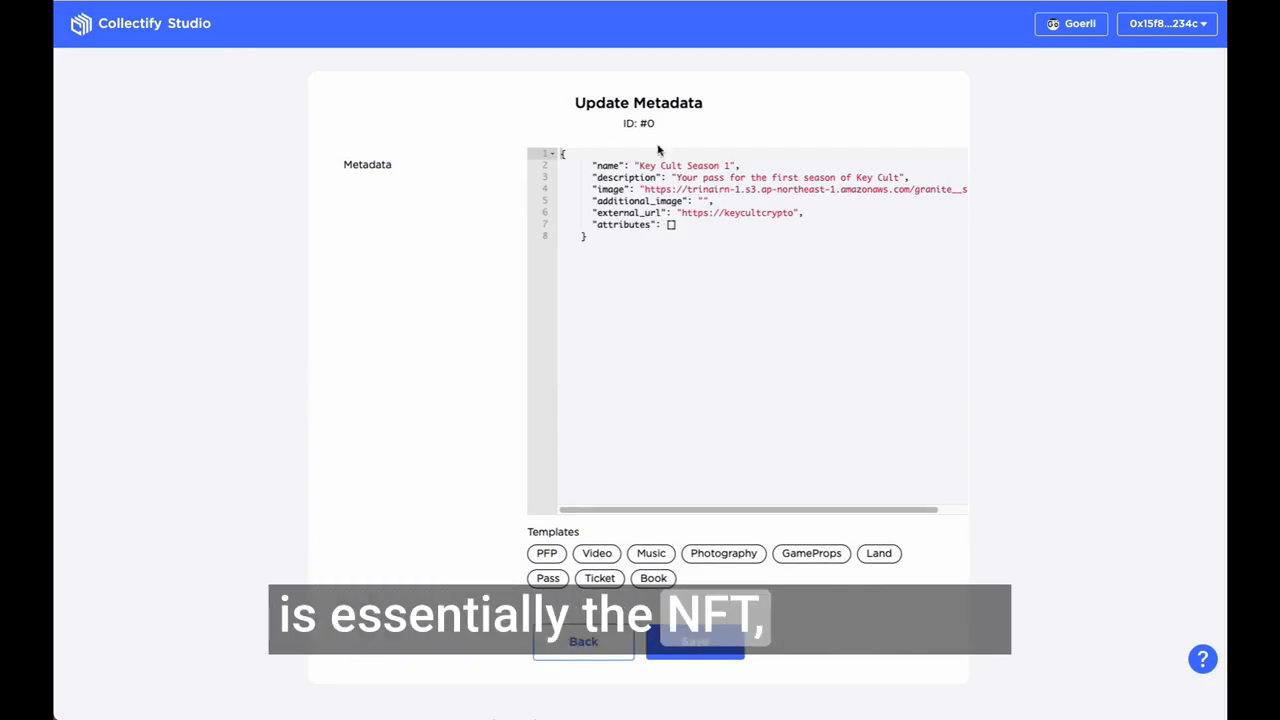
left_click(585, 638)
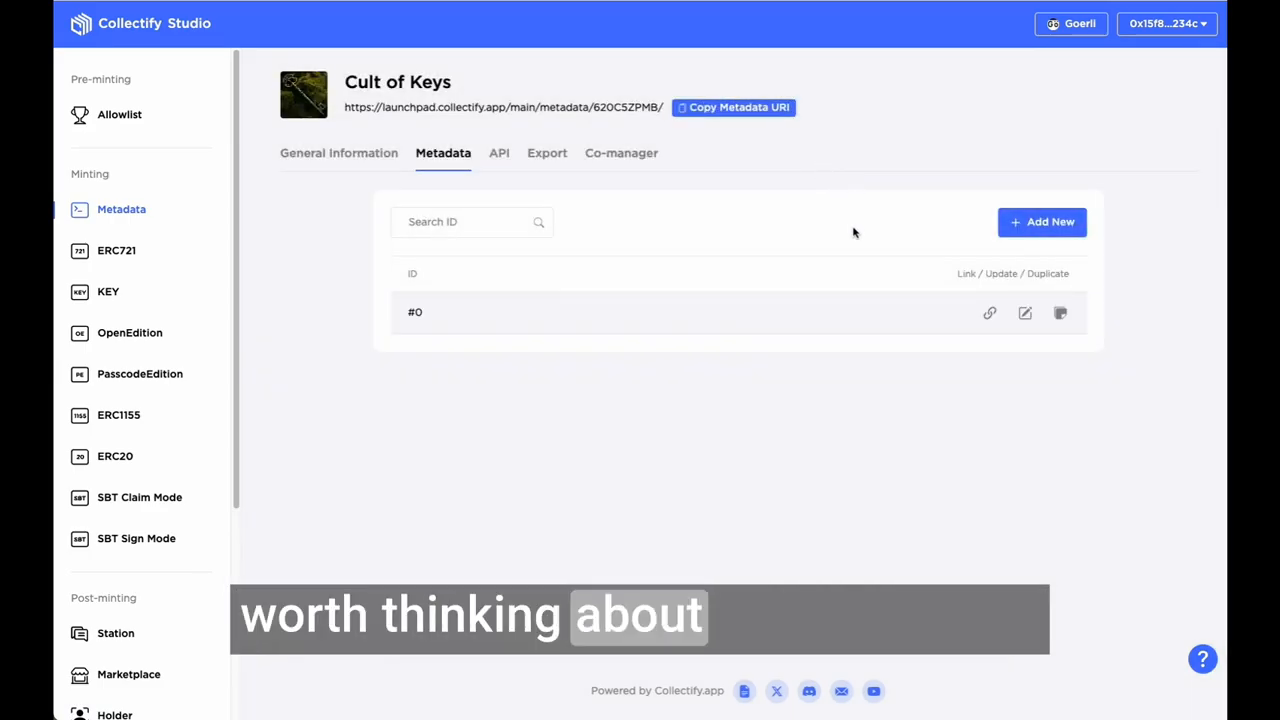
left_click(736, 109)
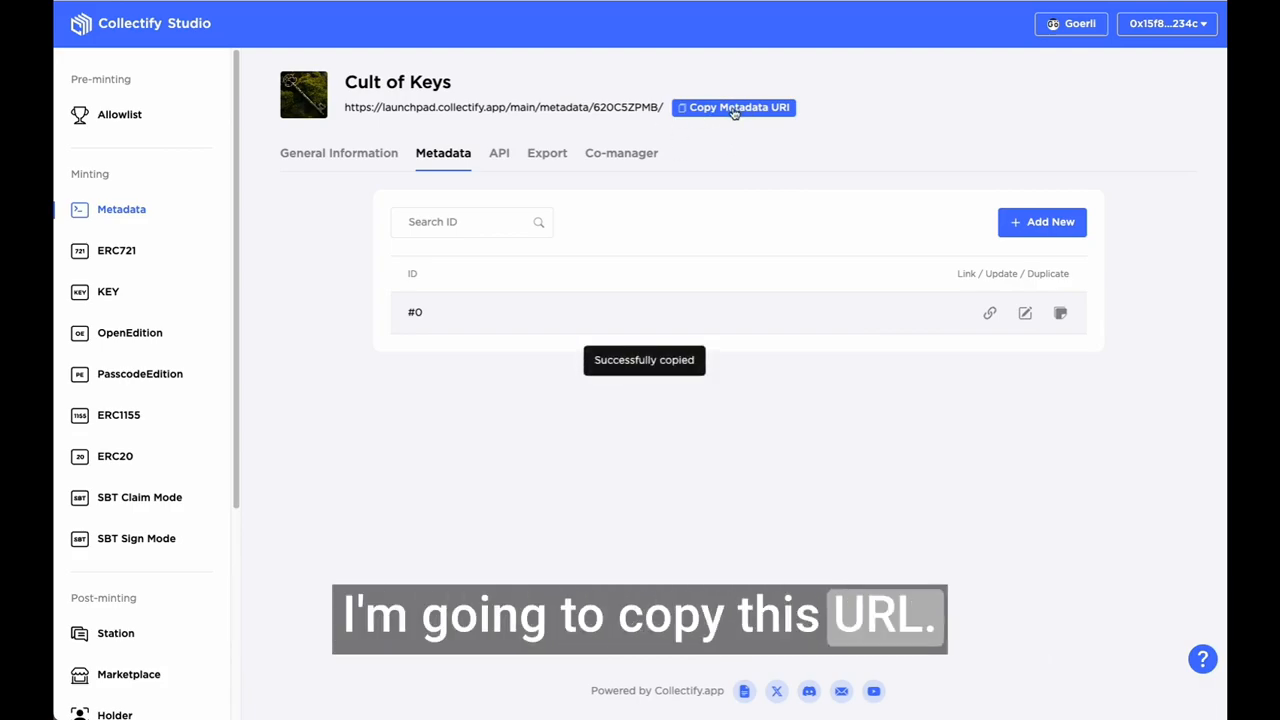
Step: Return to the contract creation form and paste the copied link as the Metadata URI
key("ctrl+shift+Tab")
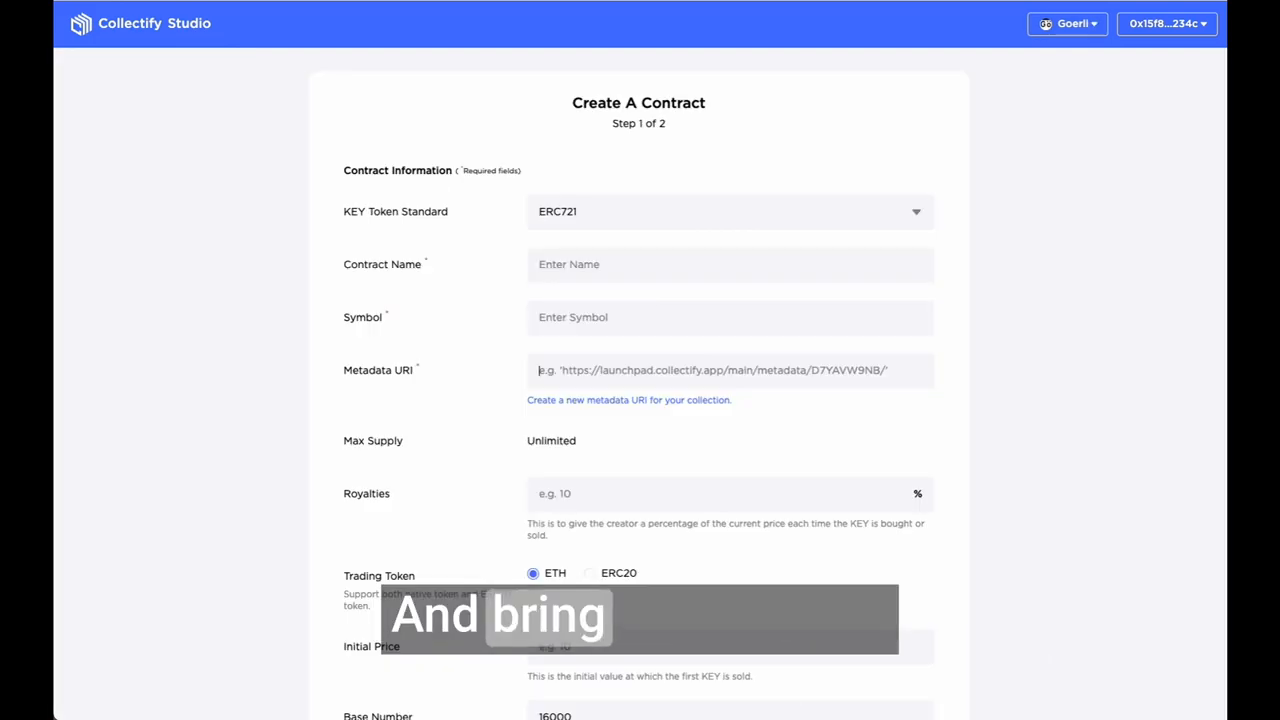
left_click(594, 367)
key("super+v")
Step: Name the contract "Cult Of Keys" and set its symbol to CKEY
type("Cult")
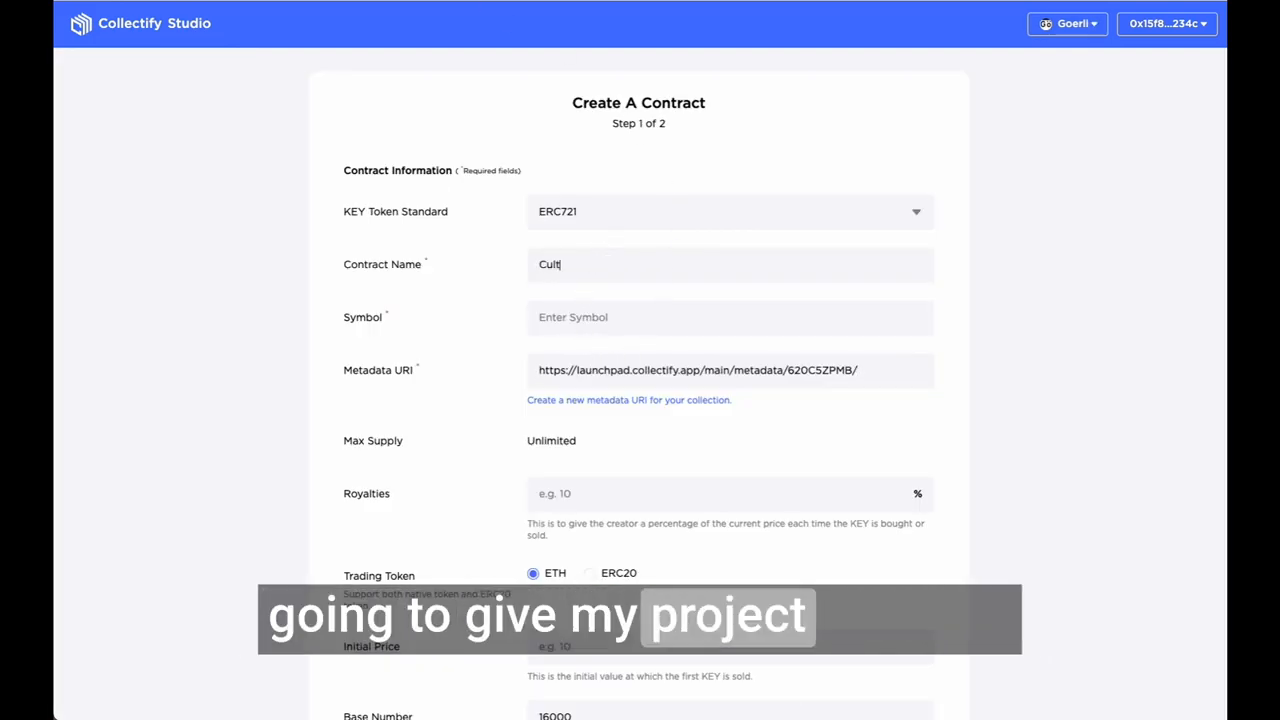
type(" Of Keys")
left_click(651, 323)
type("CKEY")
Step: Set the contract's royalties to 10%
scroll(606, 365, "down", 1)
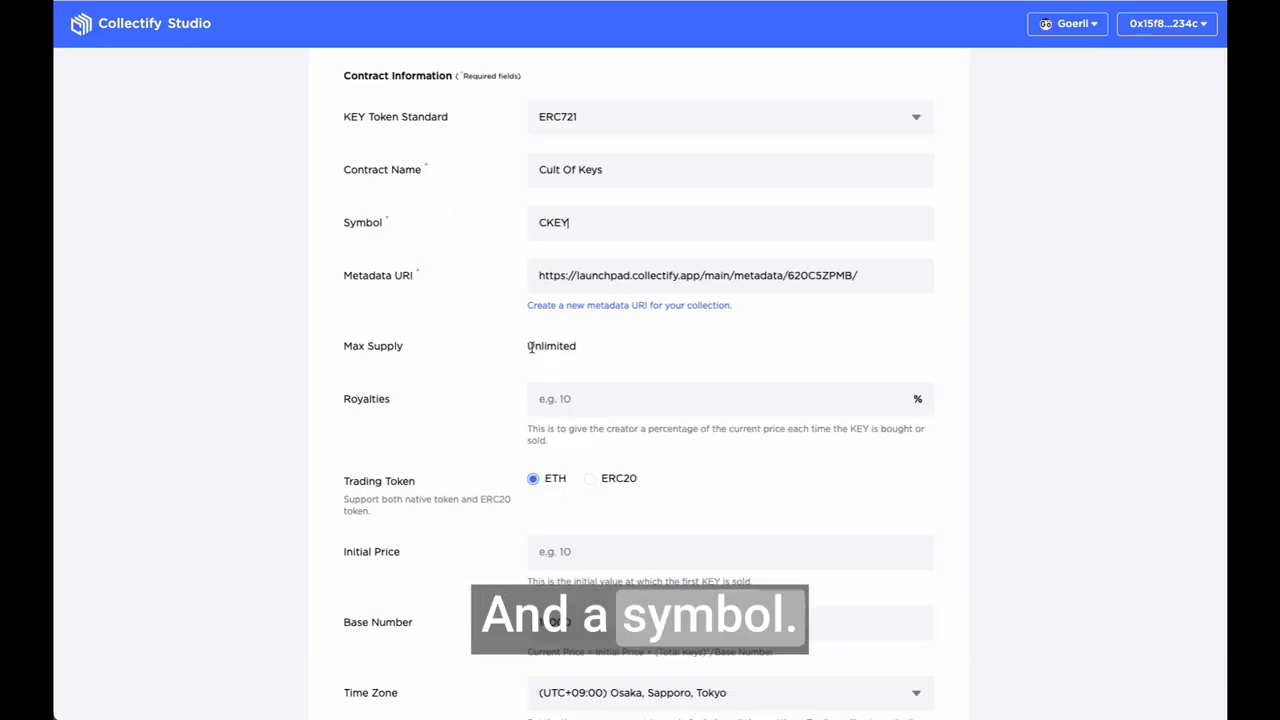
scroll(674, 288, "down", 1)
left_click(674, 288)
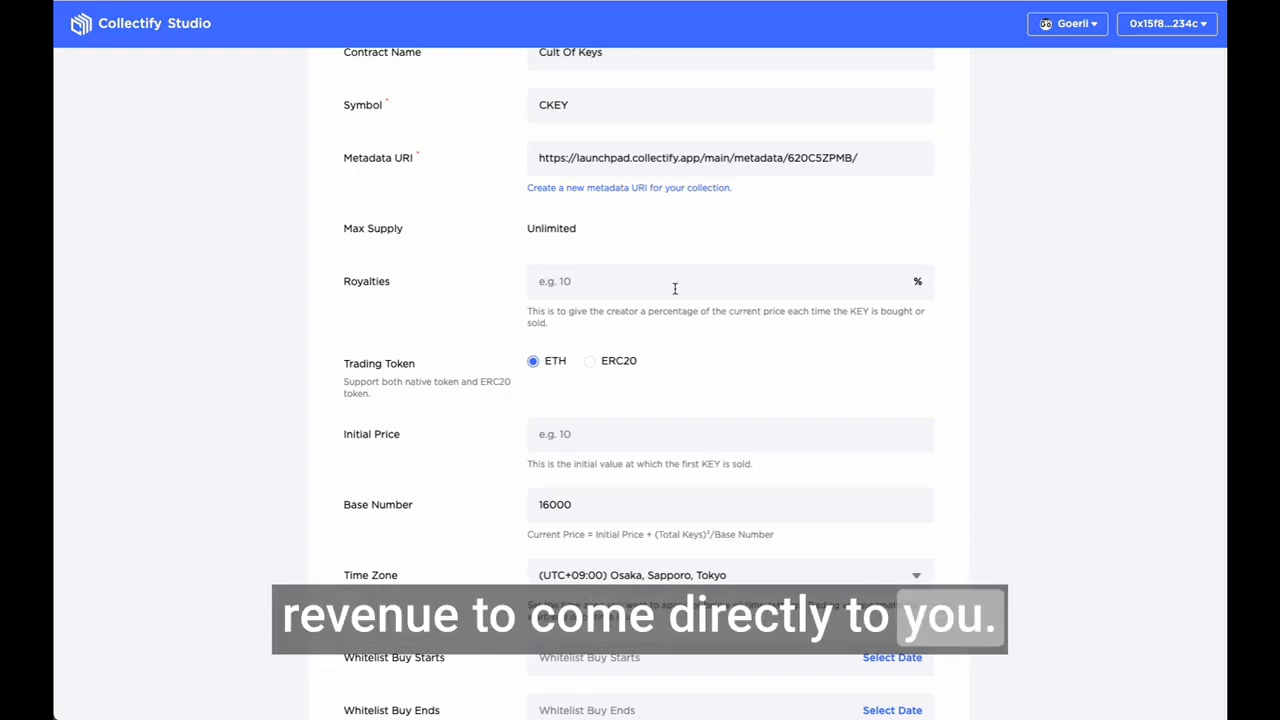
type("10")
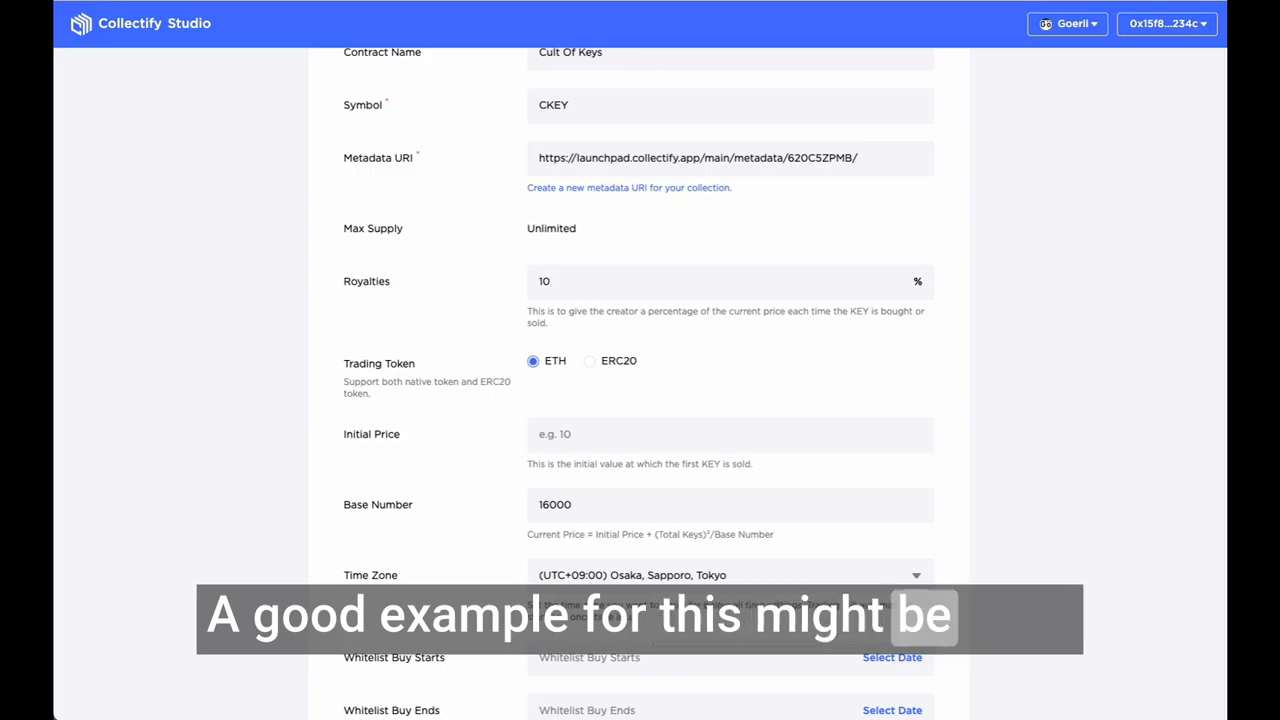
Step: Try ERC20 as the trading token to view its contract address setting, and switch back to ETH
scroll(564, 249, "down", 1)
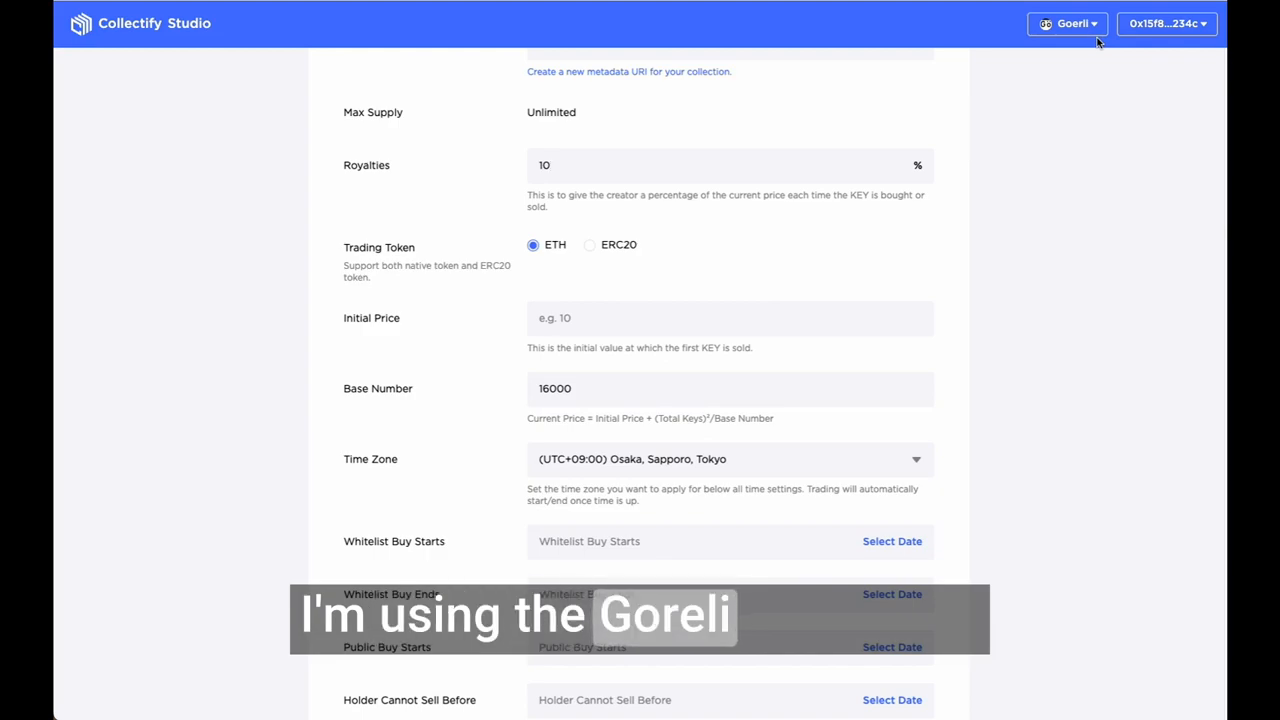
left_click(589, 245)
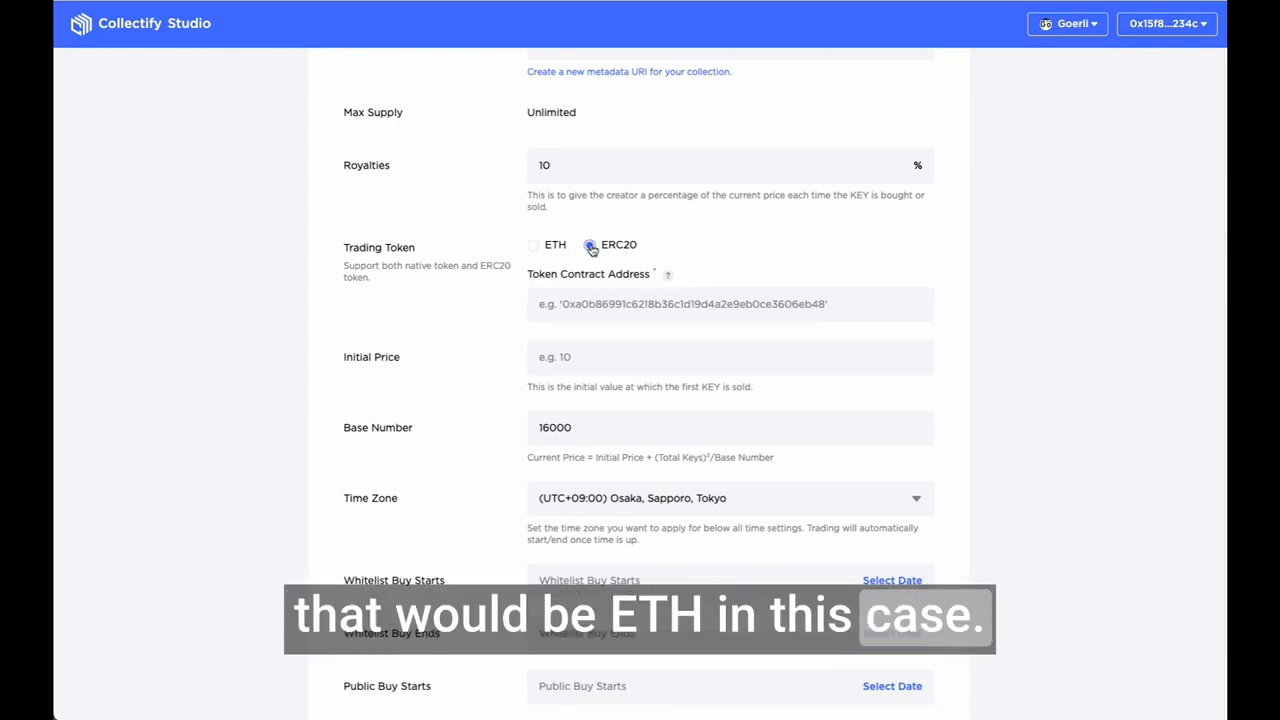
left_click(673, 307)
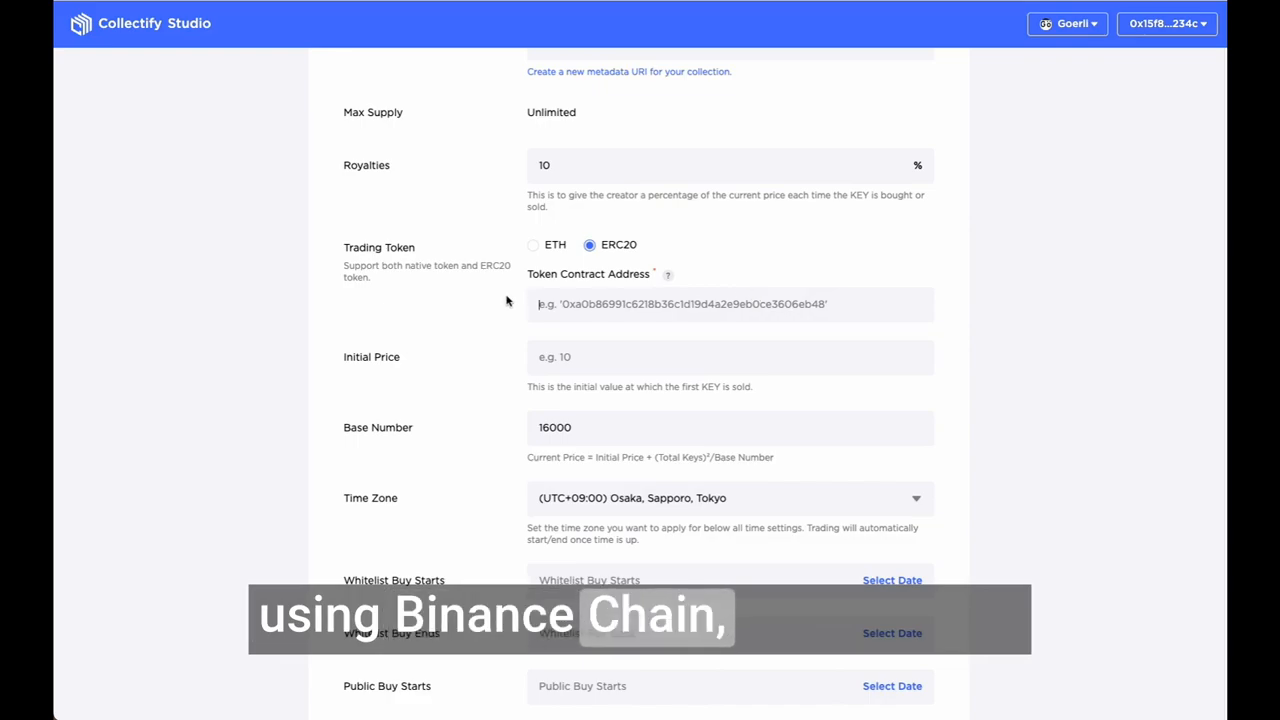
left_click(545, 247)
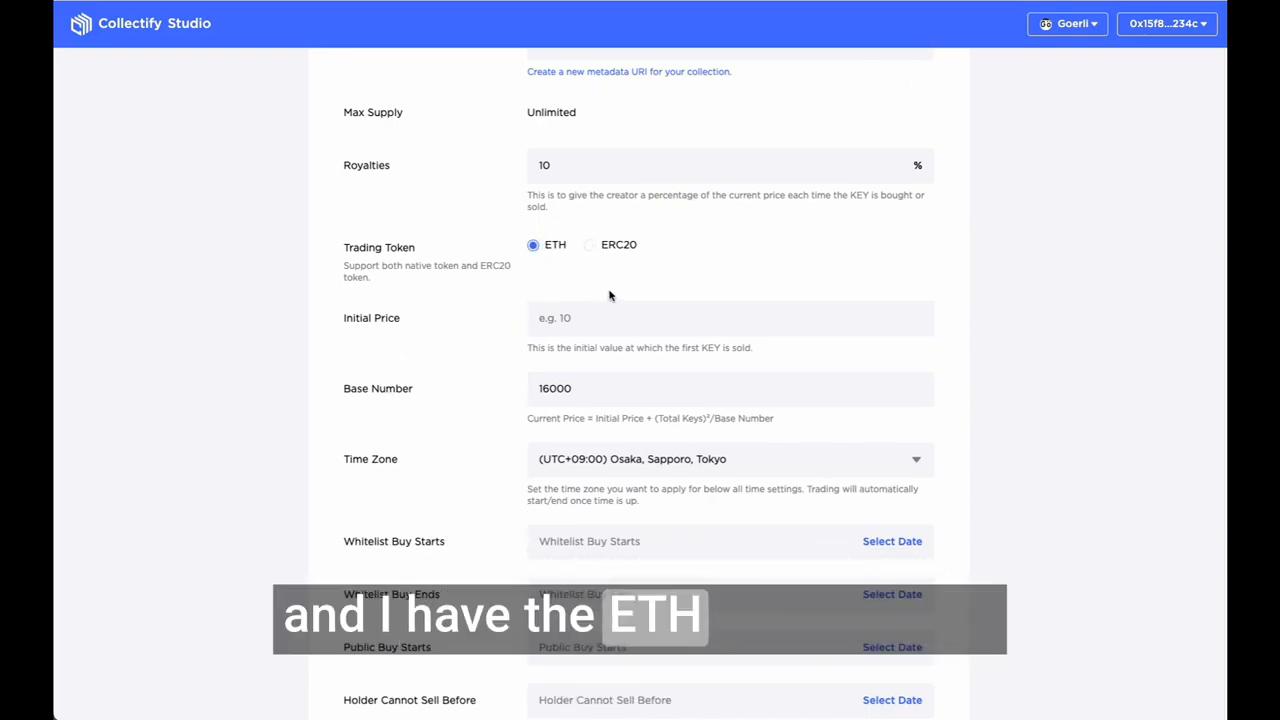
Step: Examine the initial price and base number settings and the current price formula beneath them
scroll(609, 295, "down", 1)
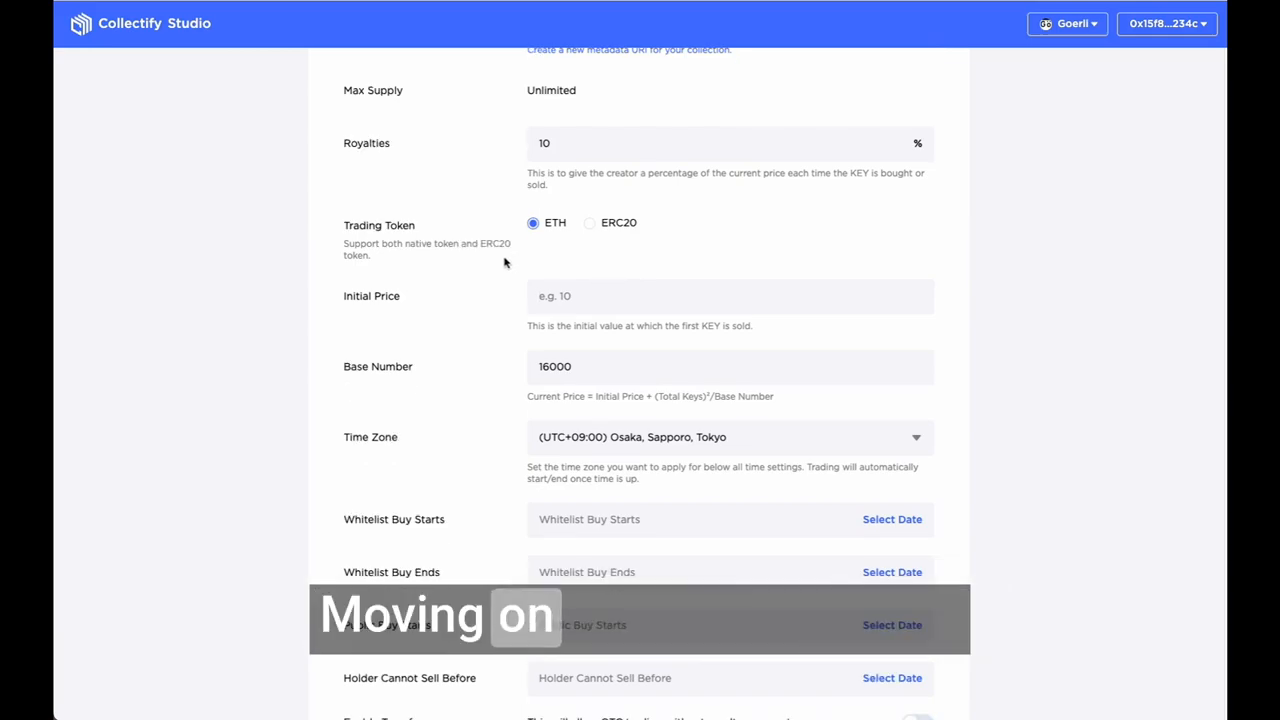
left_click(586, 368)
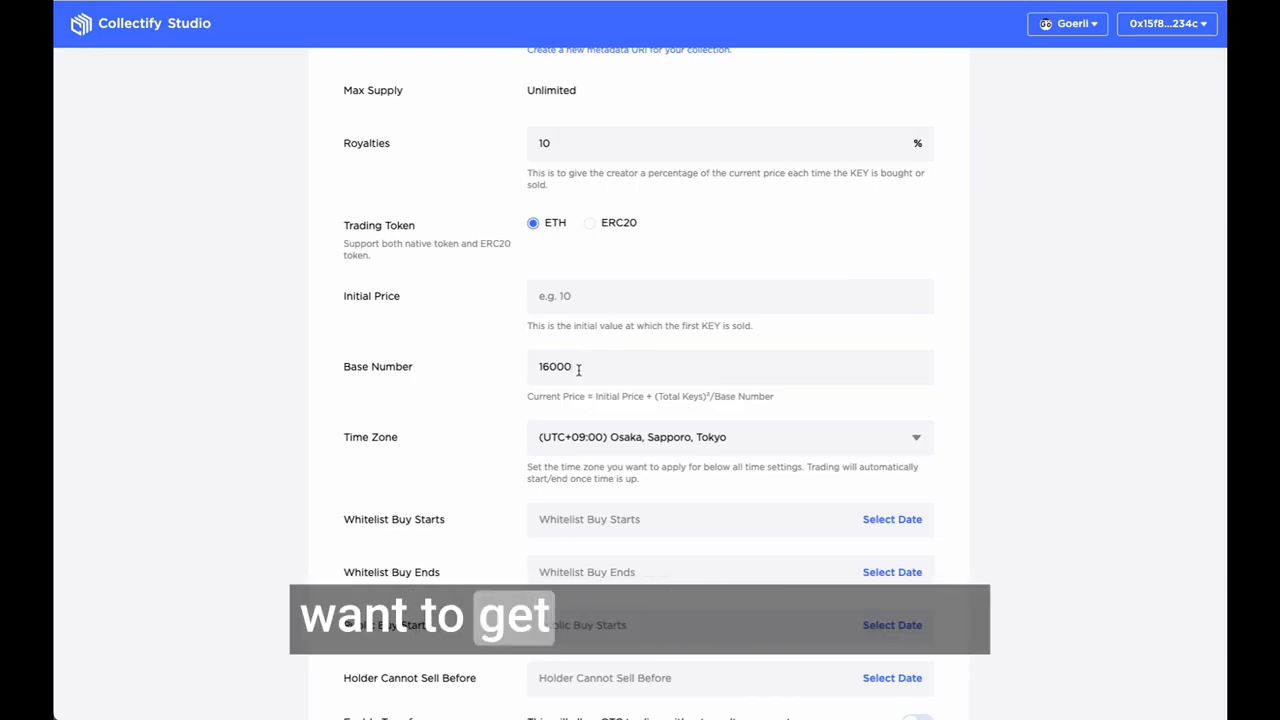
left_click_drag(527, 396, 797, 397)
left_click(814, 308)
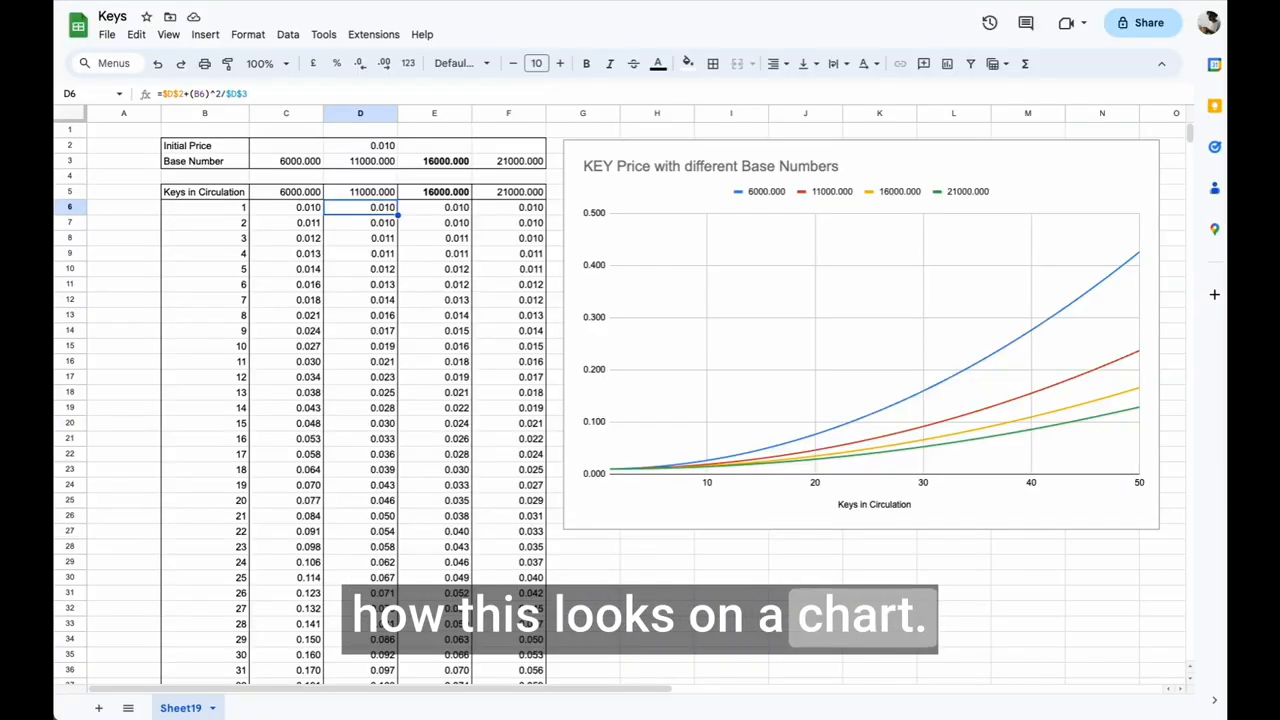
Step: Switch to the Keys spreadsheet and compare the charted key prices at 30, 40 and 50 keys for different base numbers
left_click(375, 147)
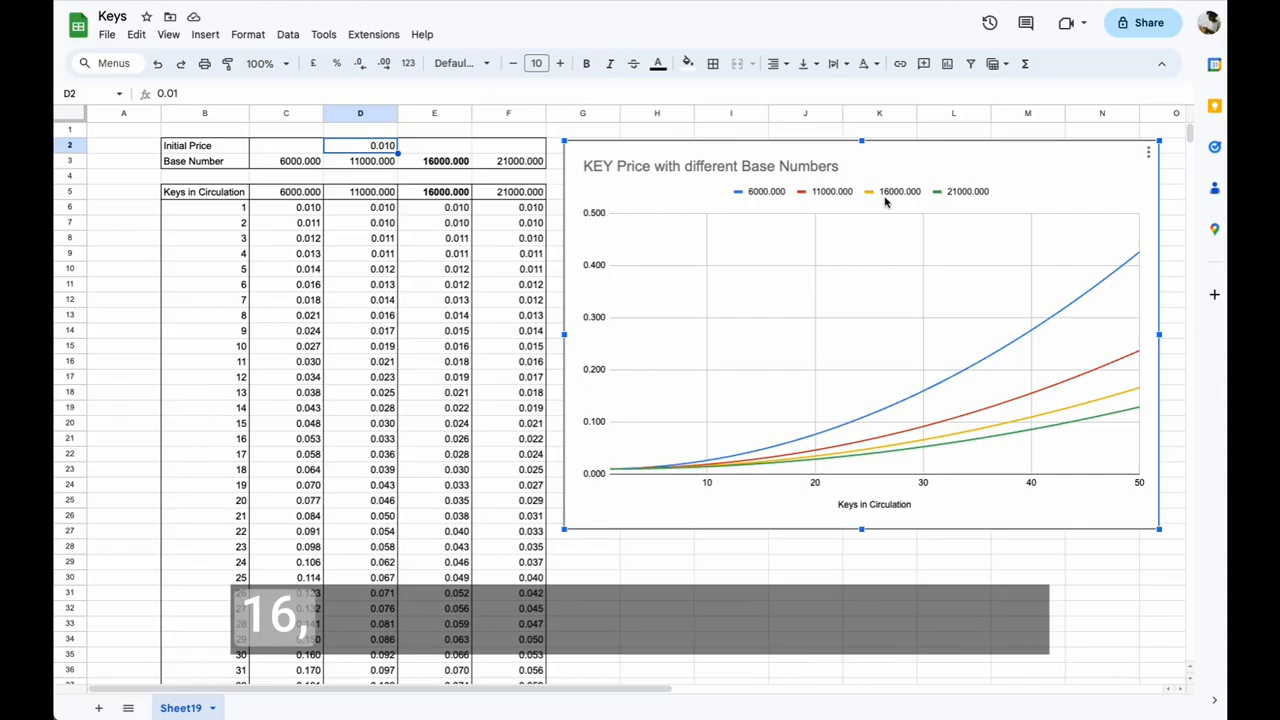
mouse_move(921, 446)
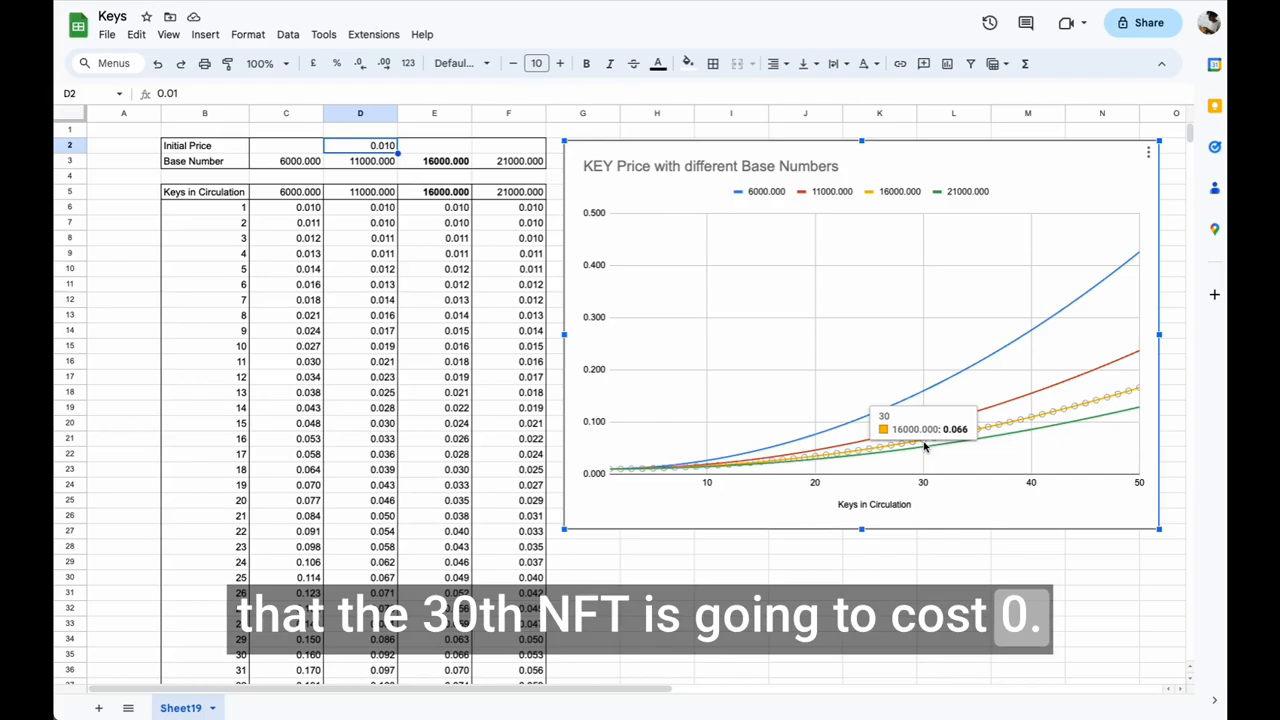
mouse_move(1033, 422)
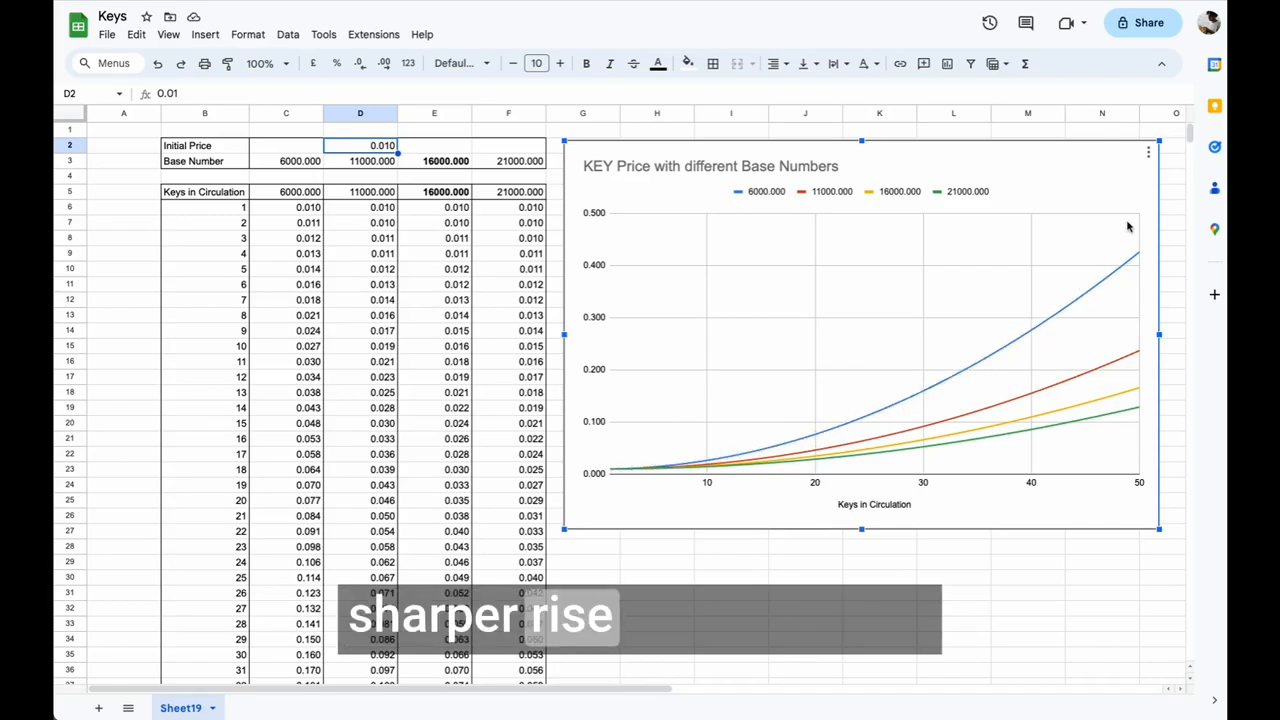
mouse_move(1140, 258)
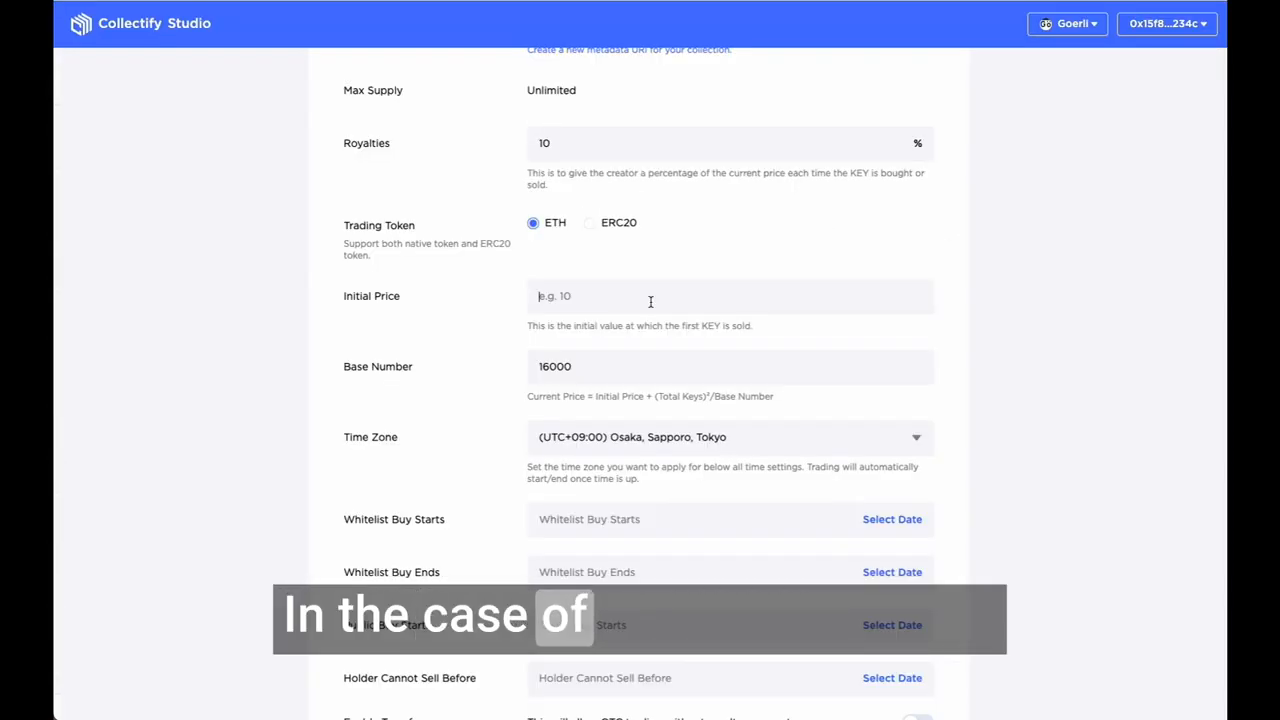
Step: Return to the contract form in Collectify Studio and set the initial price to 0.01 and the base number to 11000
type("0.01")
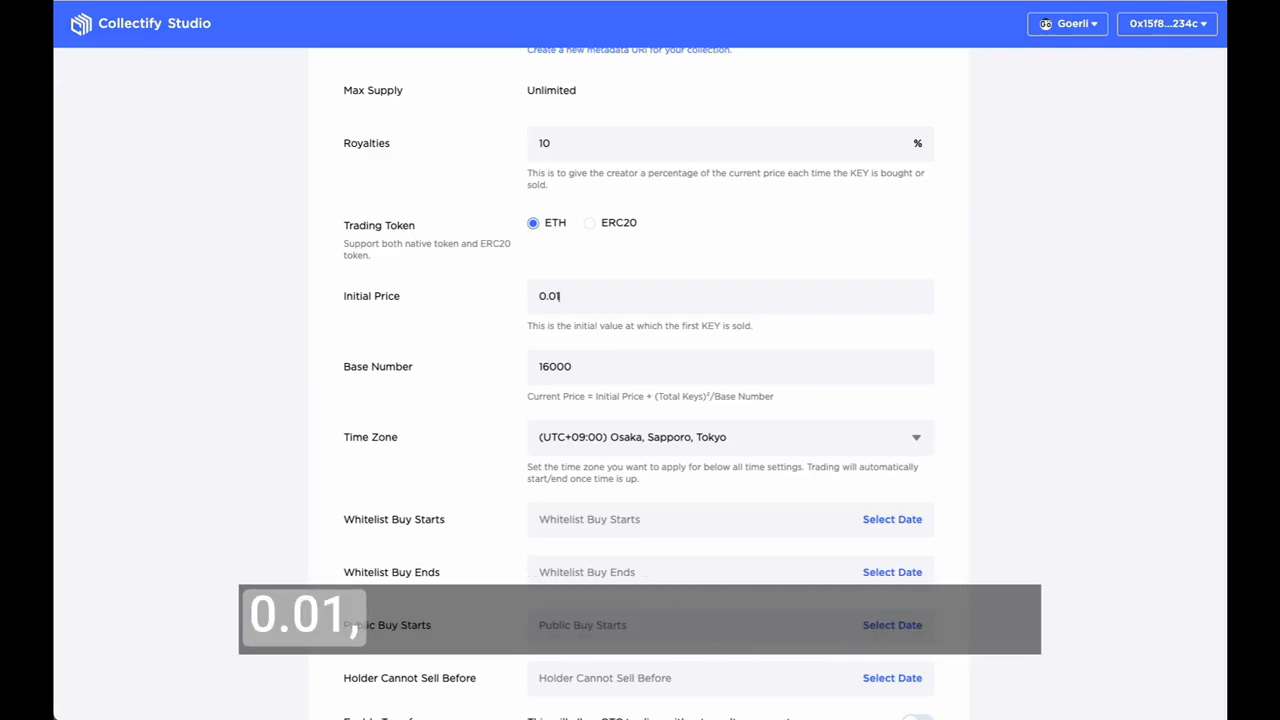
key("Tab")
left_click(540, 367)
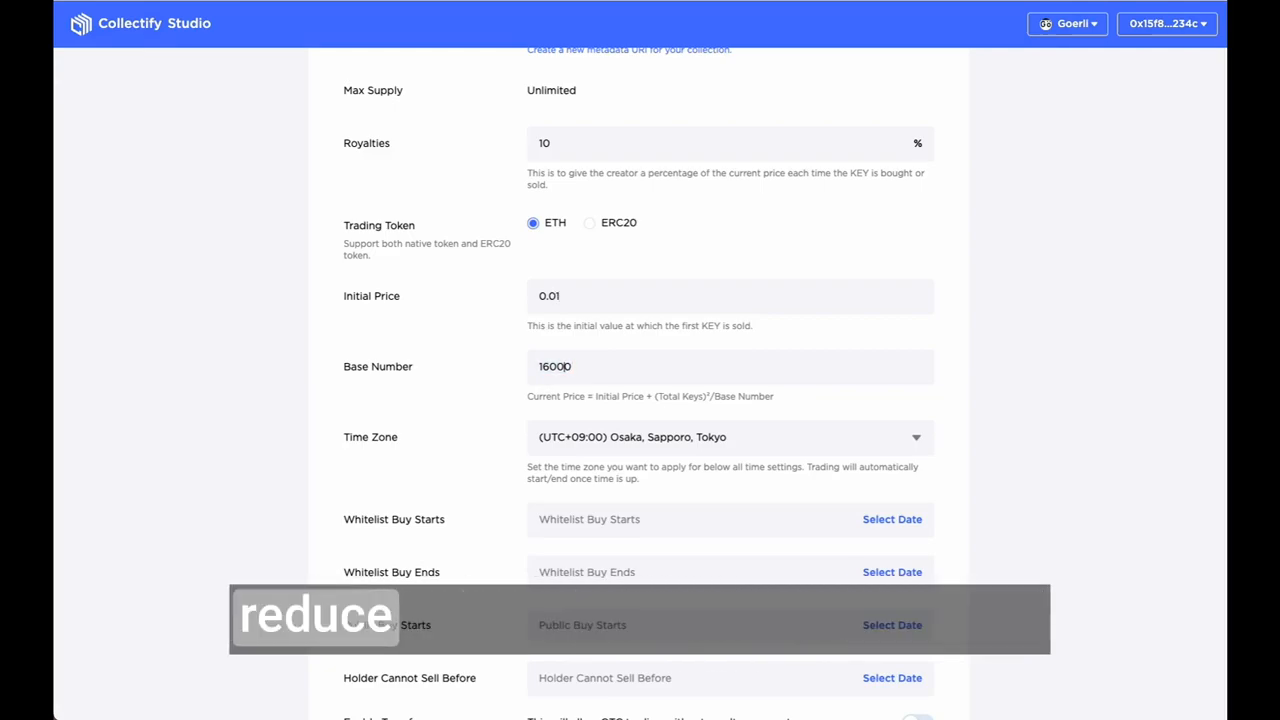
key("Delete")
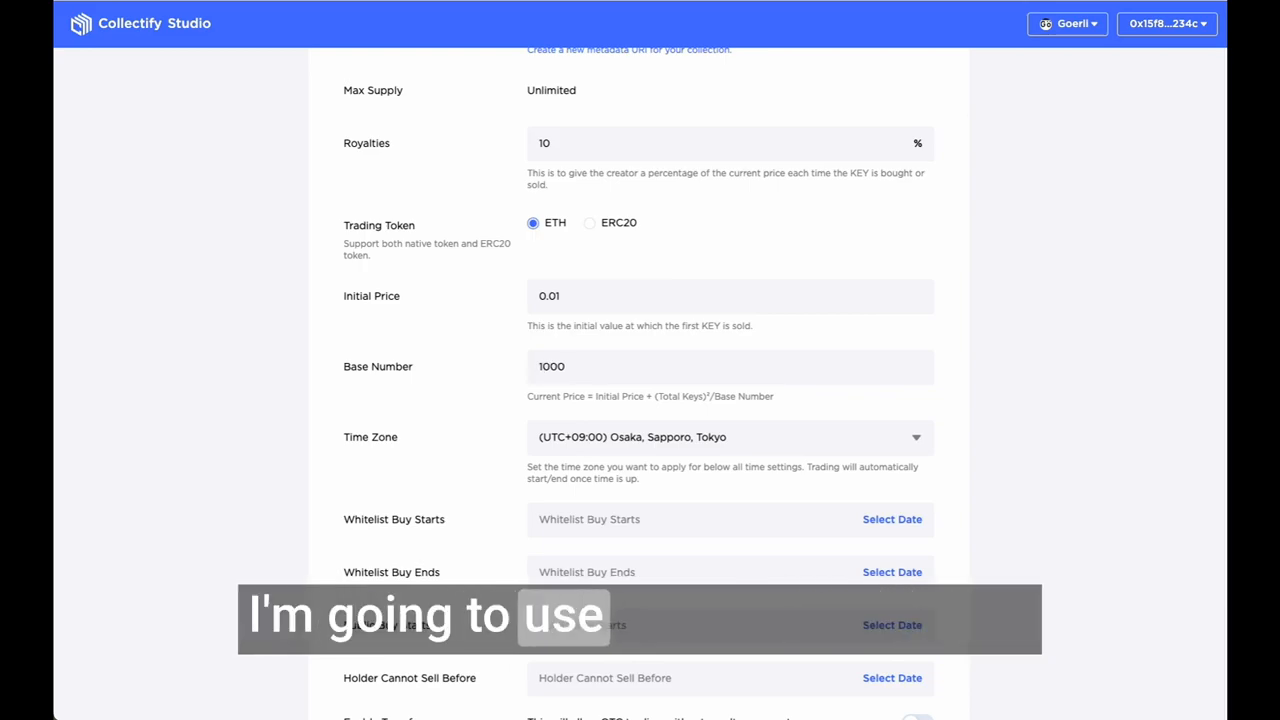
type("1")
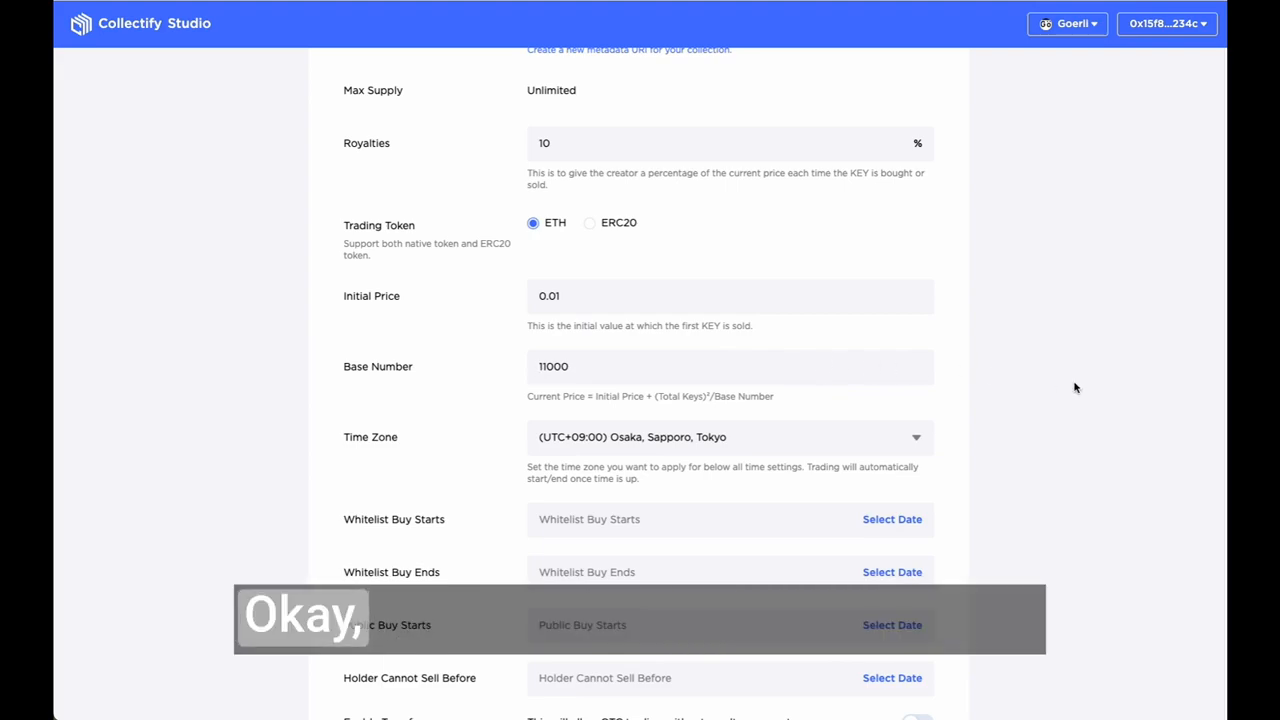
scroll(1074, 386, "down", 2)
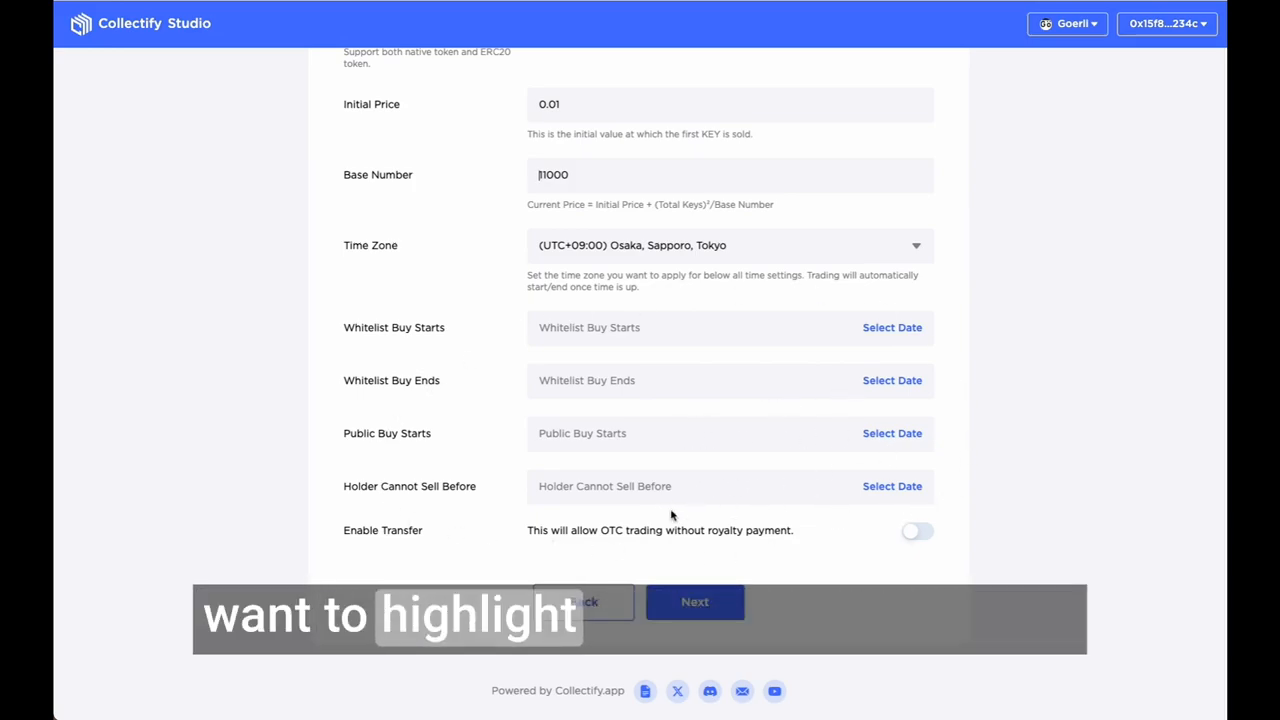
left_click_drag(339, 488, 494, 497)
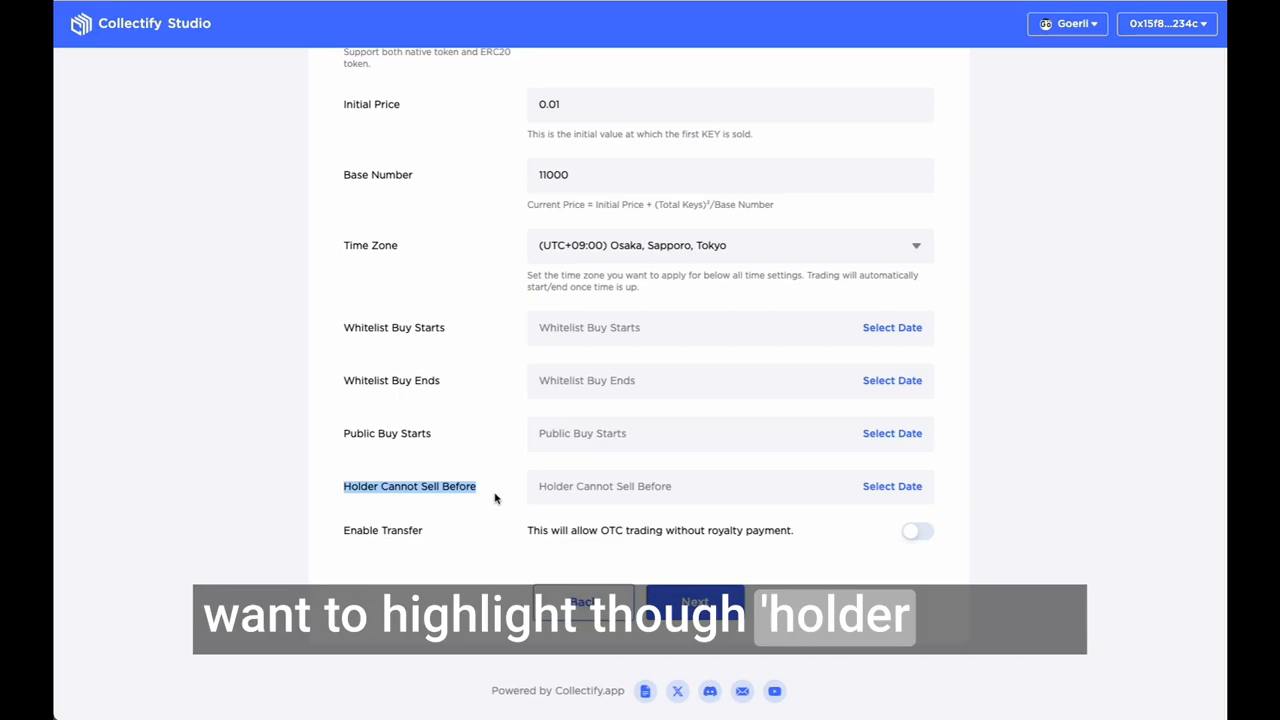
left_click(703, 486)
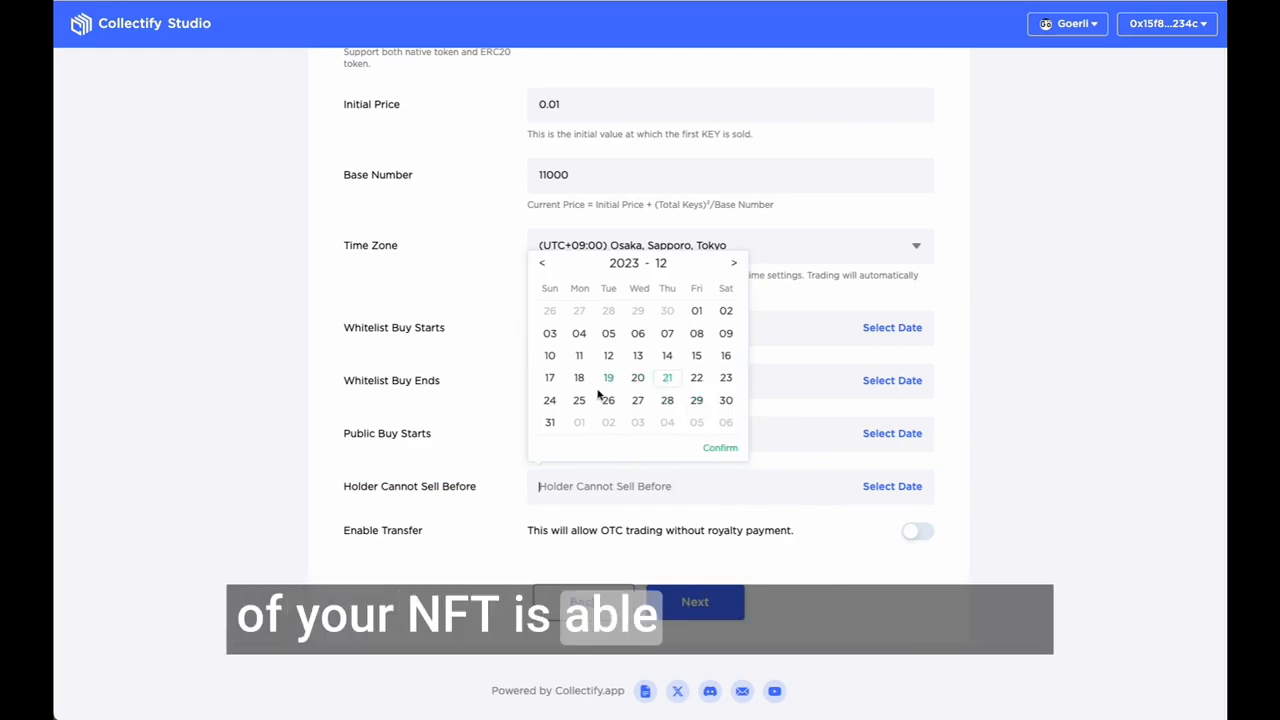
left_click(556, 422)
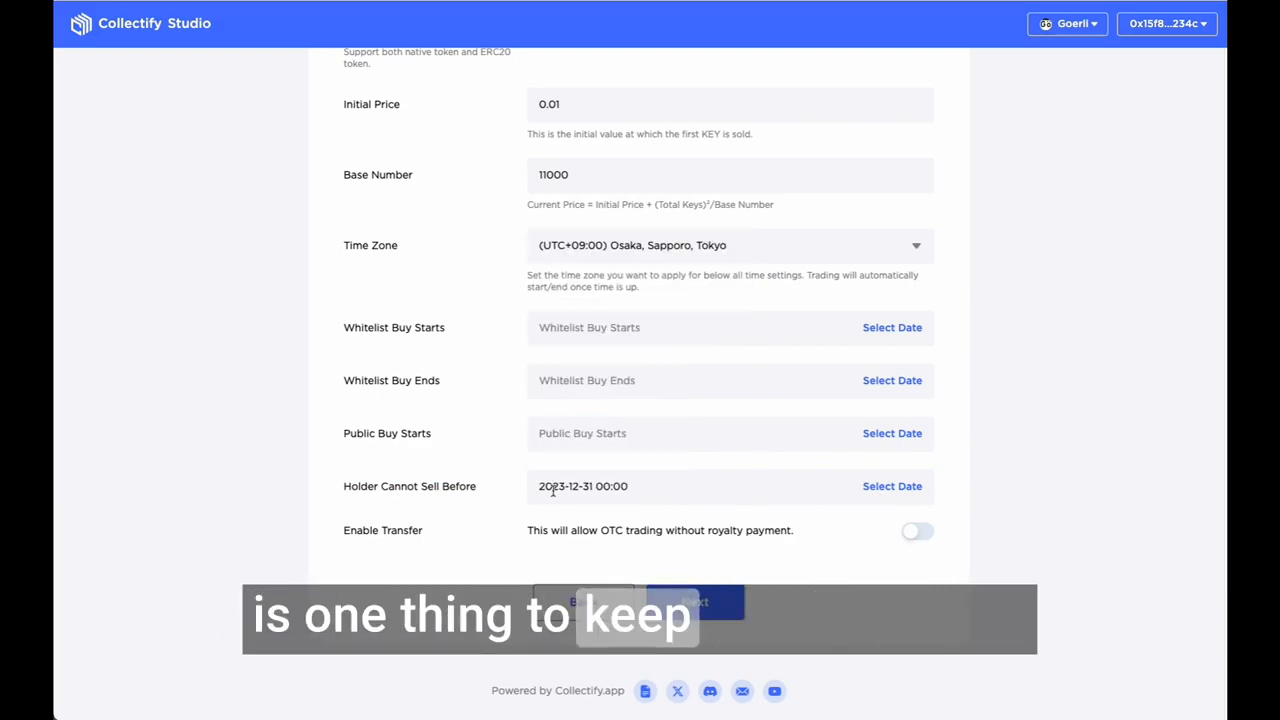
left_click_drag(479, 491, 347, 487)
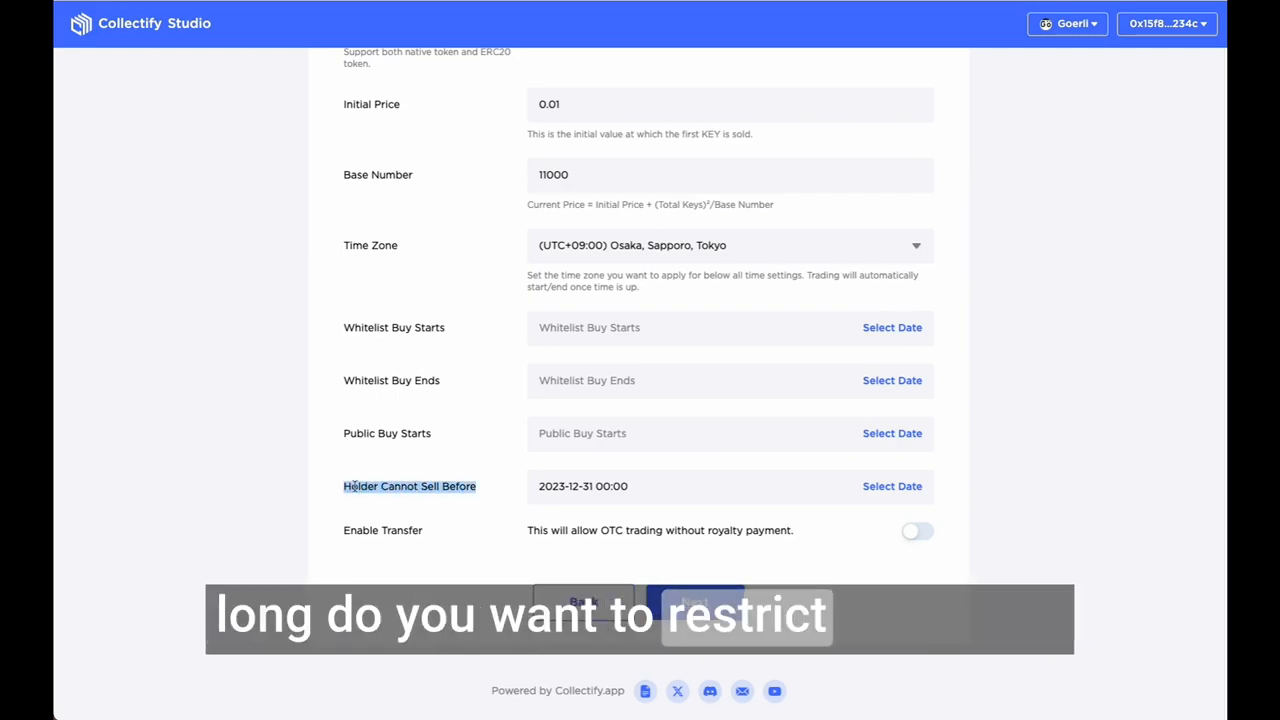
left_click(765, 510)
left_click(879, 489)
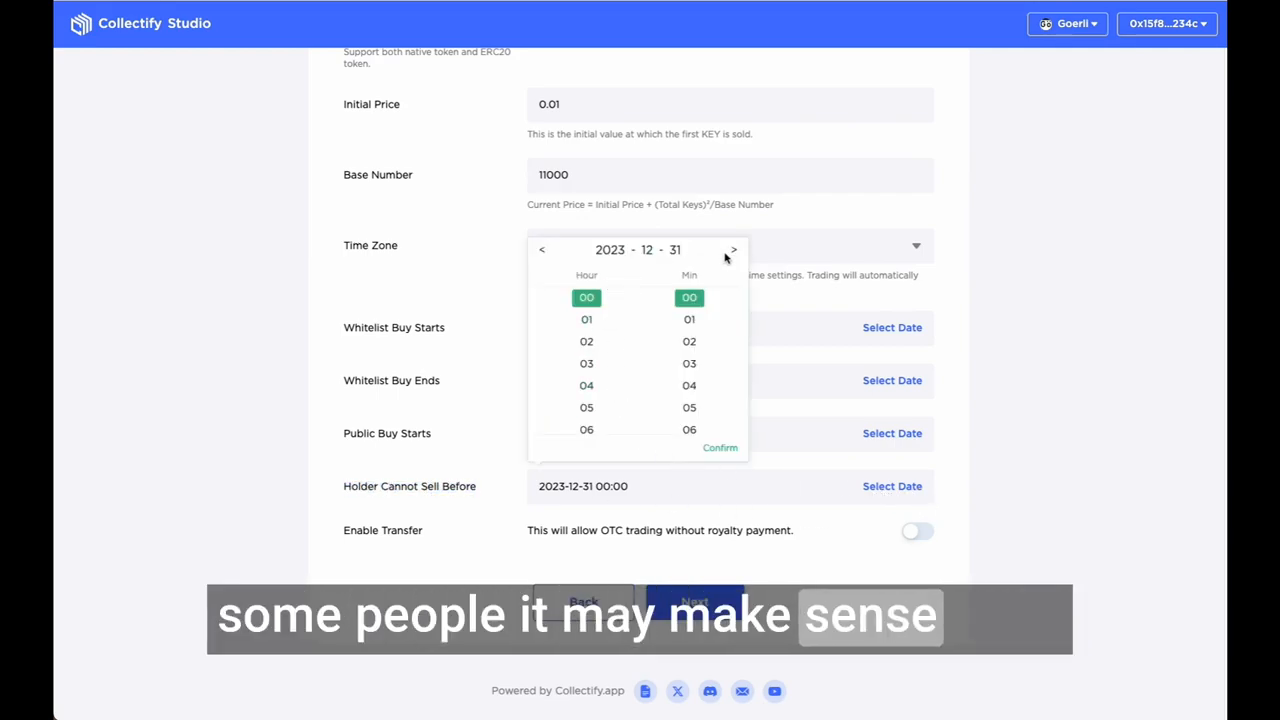
left_click(1025, 493)
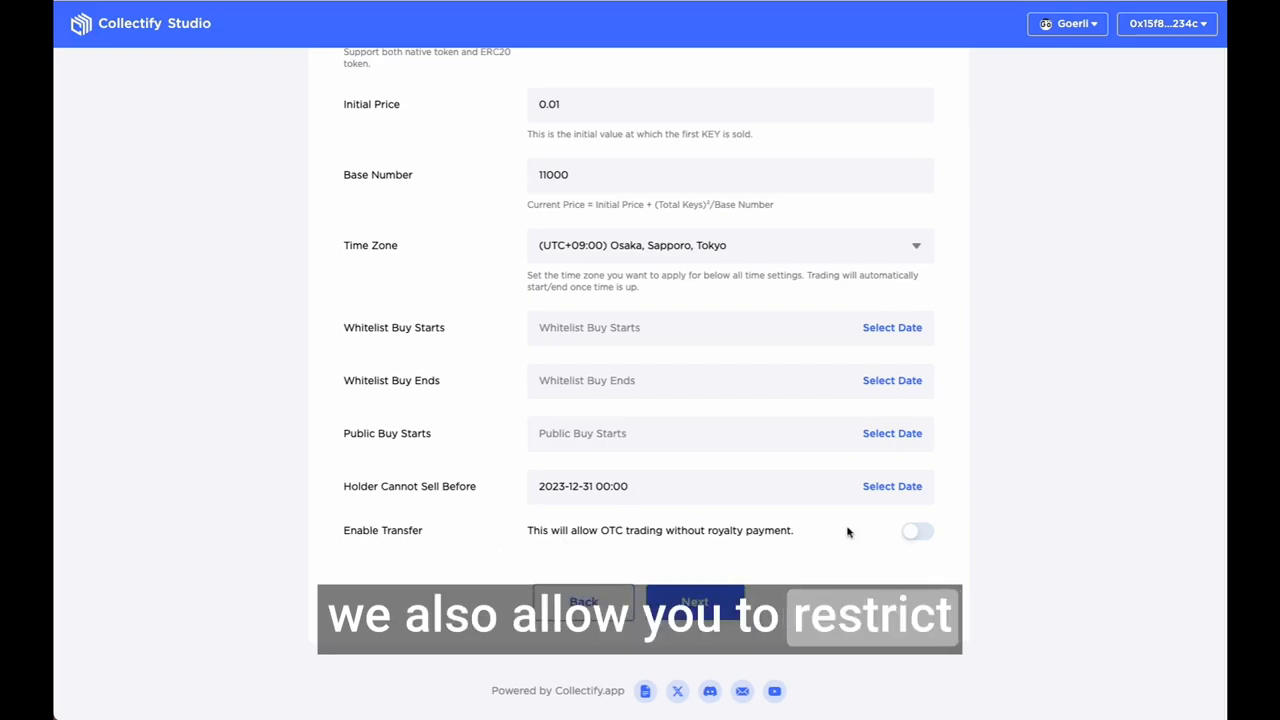
left_click(918, 532)
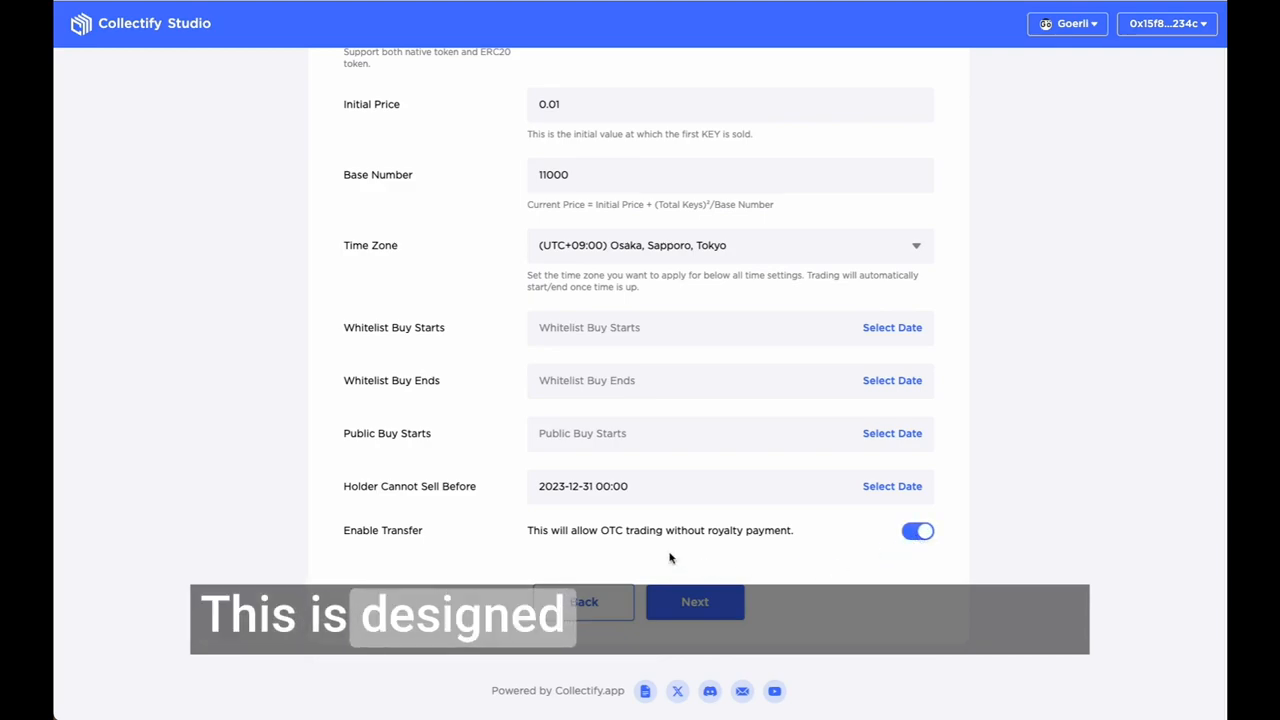
left_click_drag(601, 531, 663, 532)
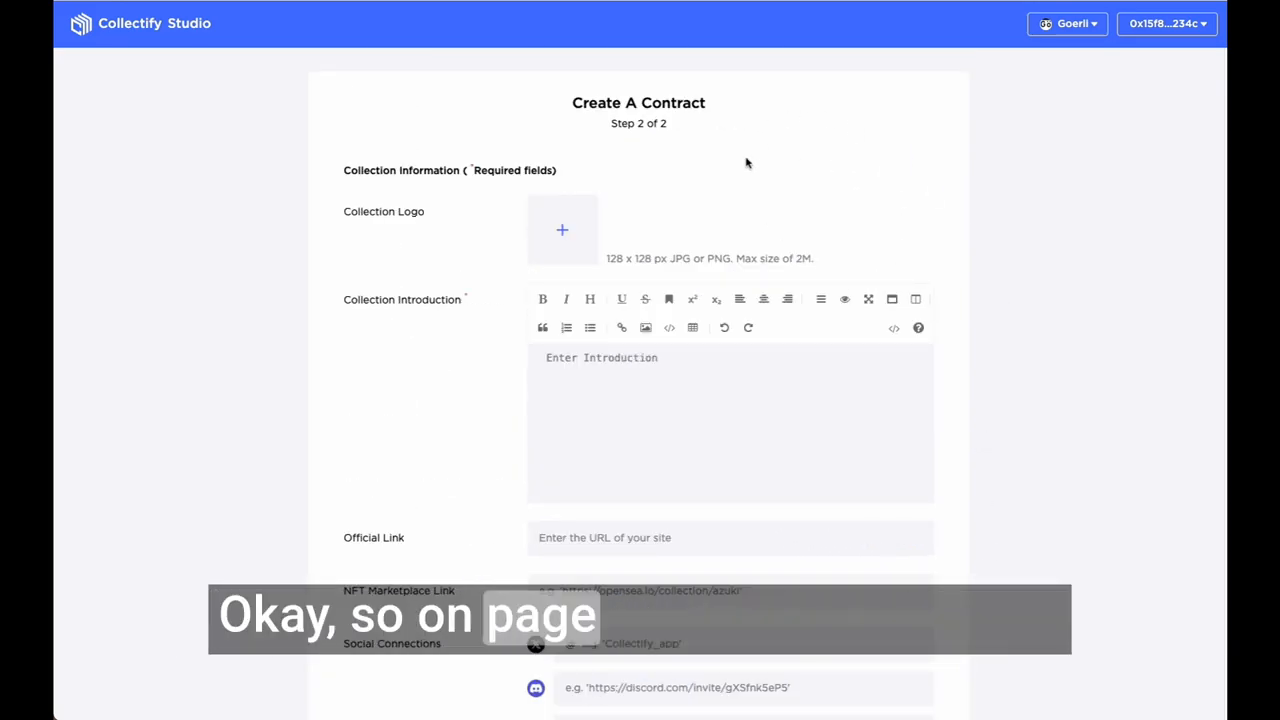
Step: Upload the screenshot image ending in "21 at 16.37.49" from the Desktop as the collection logo
left_click(578, 239)
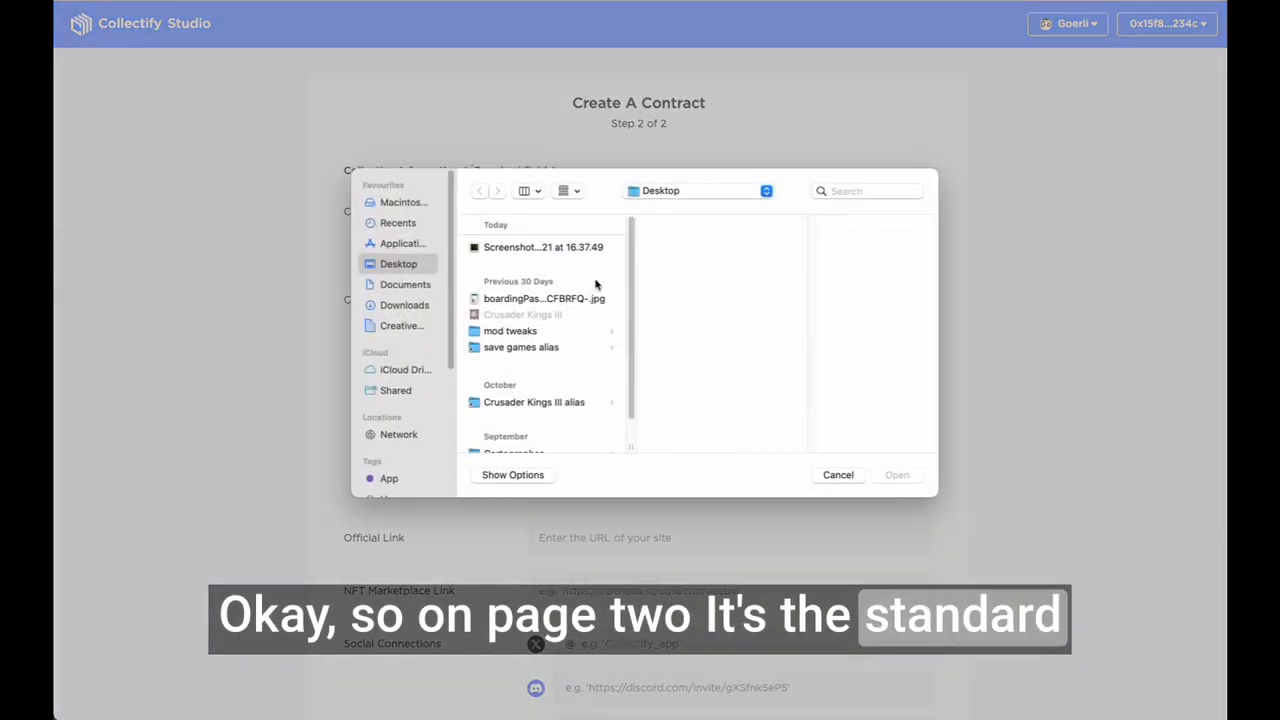
left_click(540, 247)
left_click(897, 475)
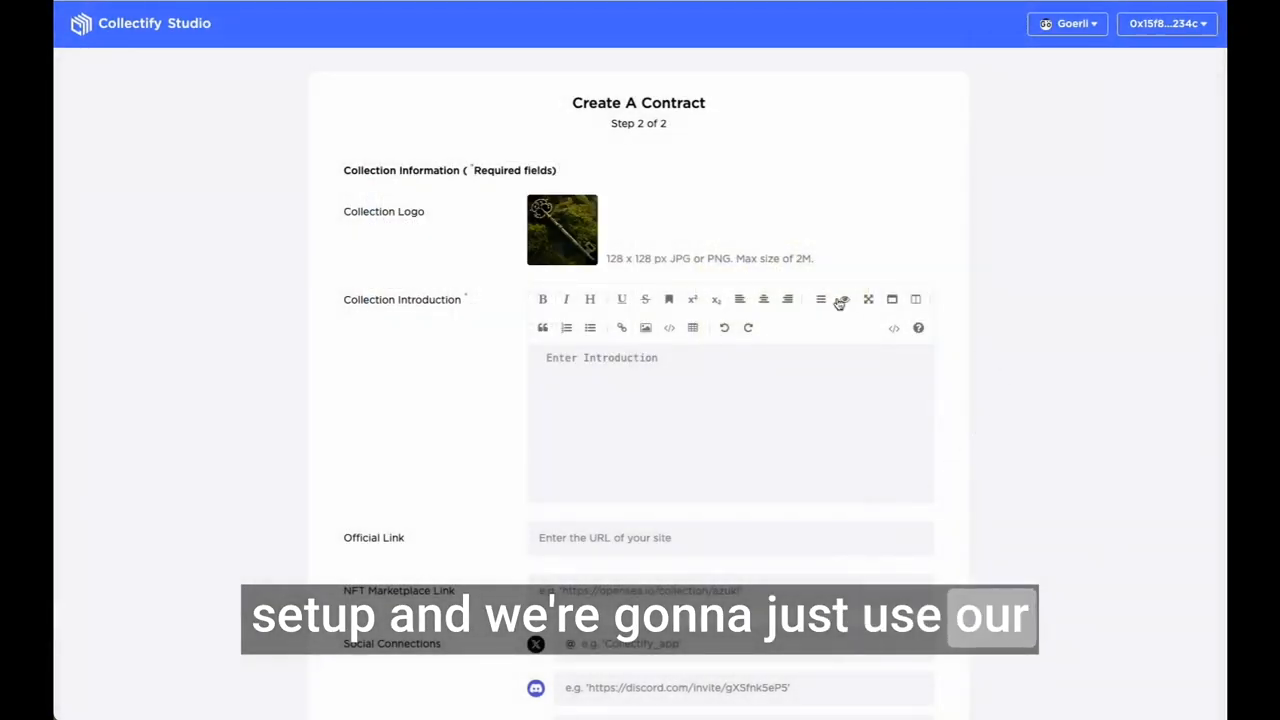
Step: Write the introduction "Cult of Keys Season 1" and "Access pass for the first season of this project!", and create the contract
scroll(740, 430, "down", 1)
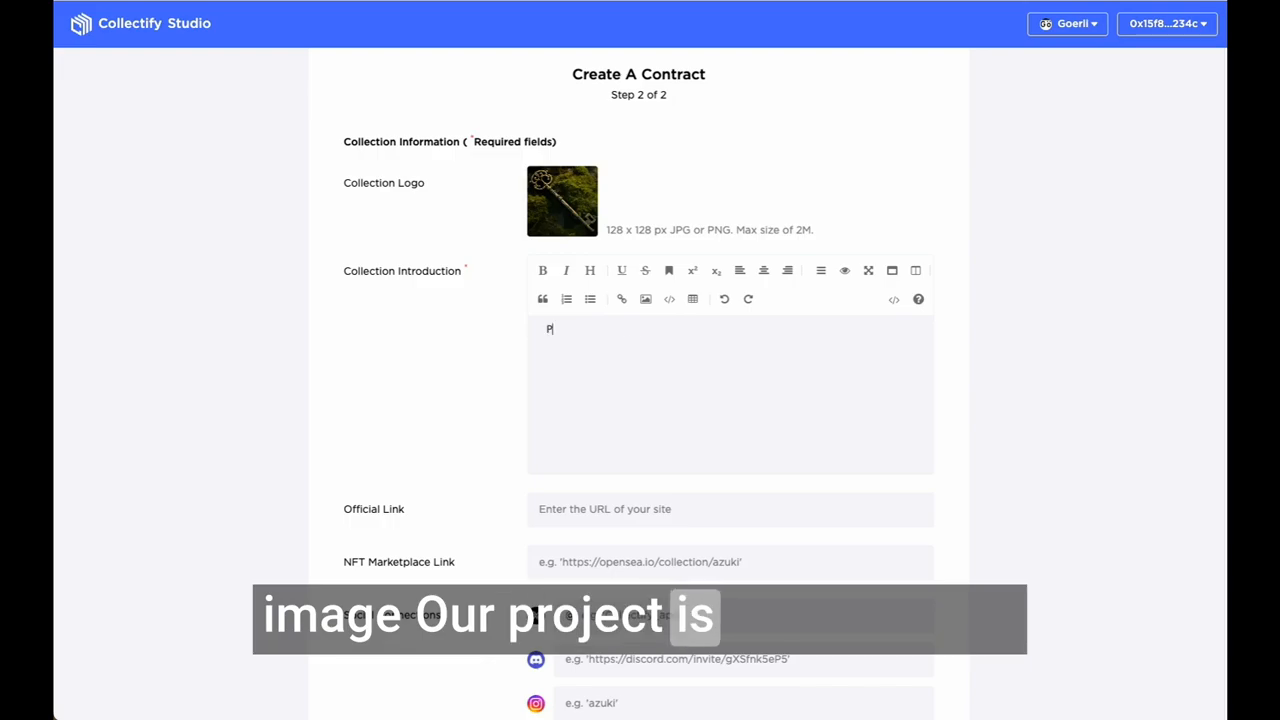
type("Cult of Keys Season 1")
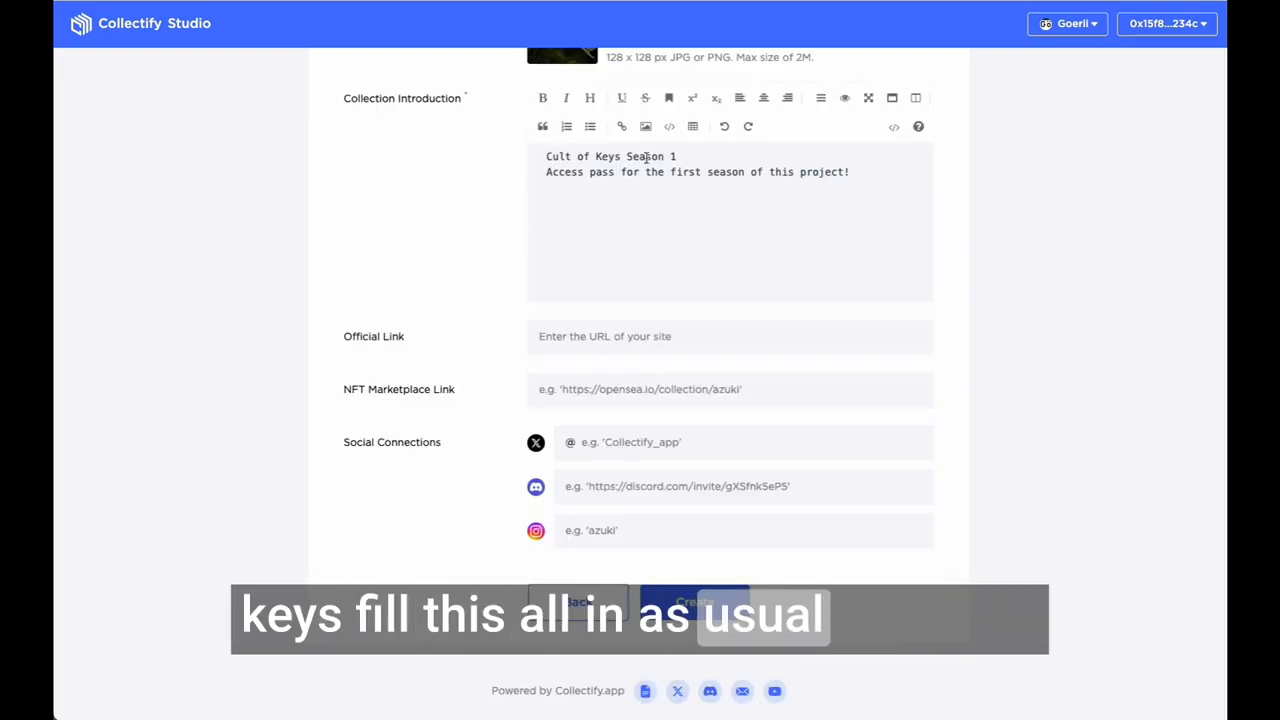
scroll(731, 158, "up", 2)
scroll(798, 394, "down", 2)
left_click(695, 601)
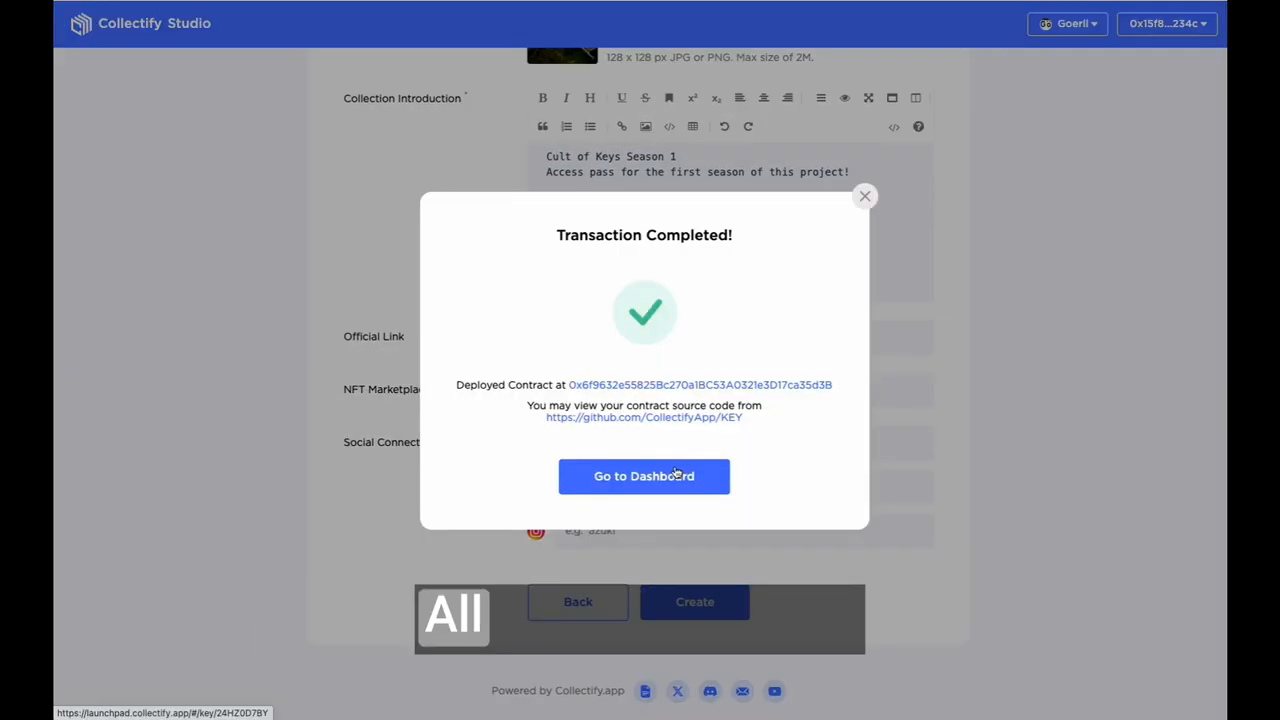
Step: Open the deployed contract's dashboard and review its contract details, marketplace blocking options, trading dates and general information
left_click(673, 476)
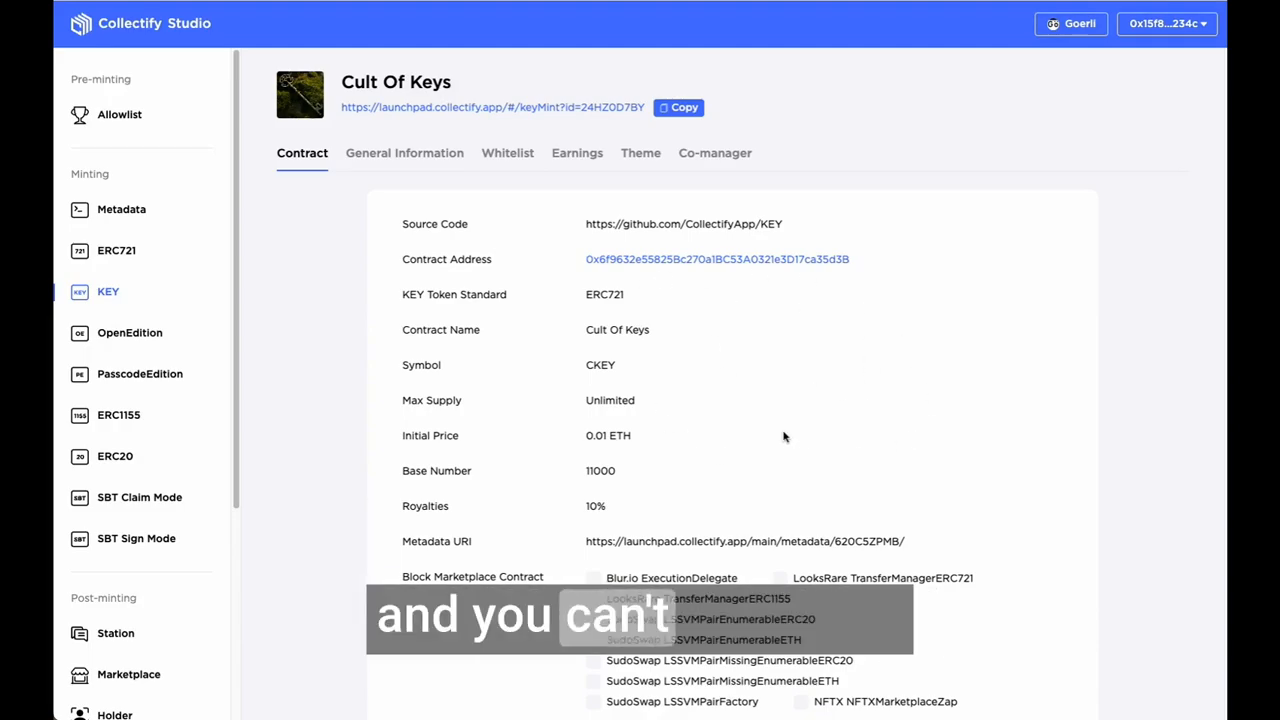
scroll(666, 345, "down", 1)
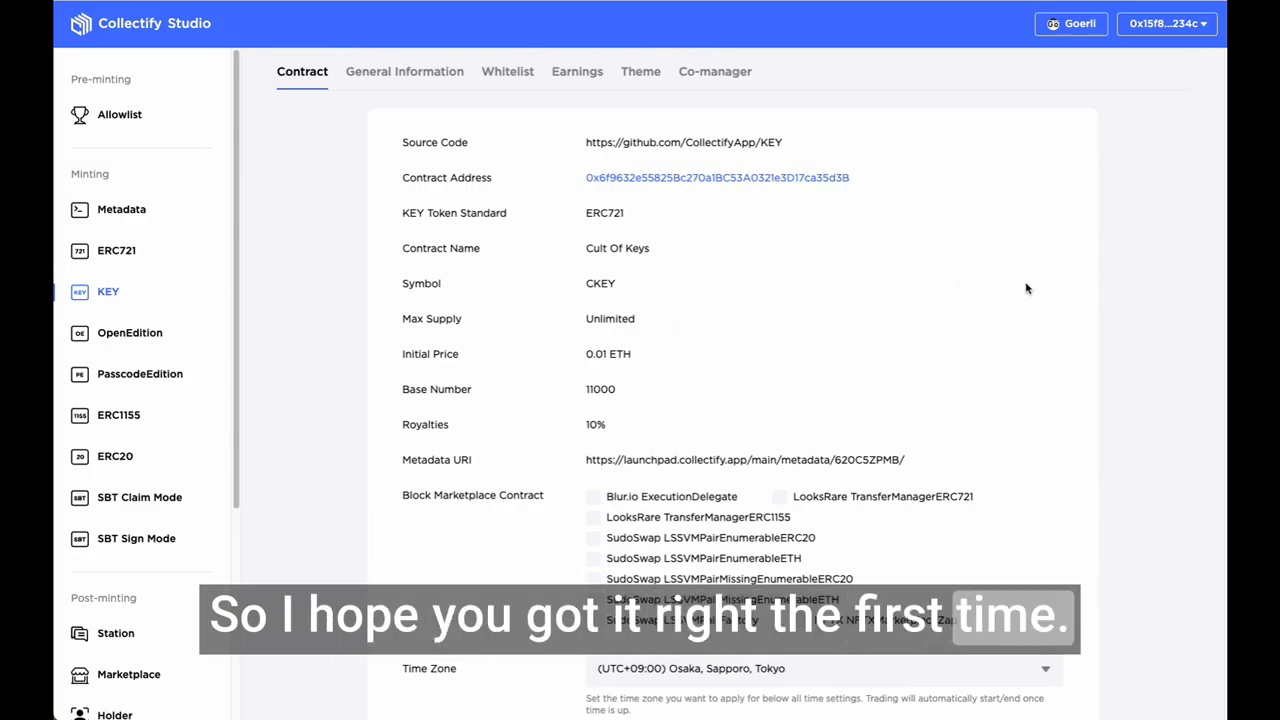
scroll(1163, 367, "down", 3)
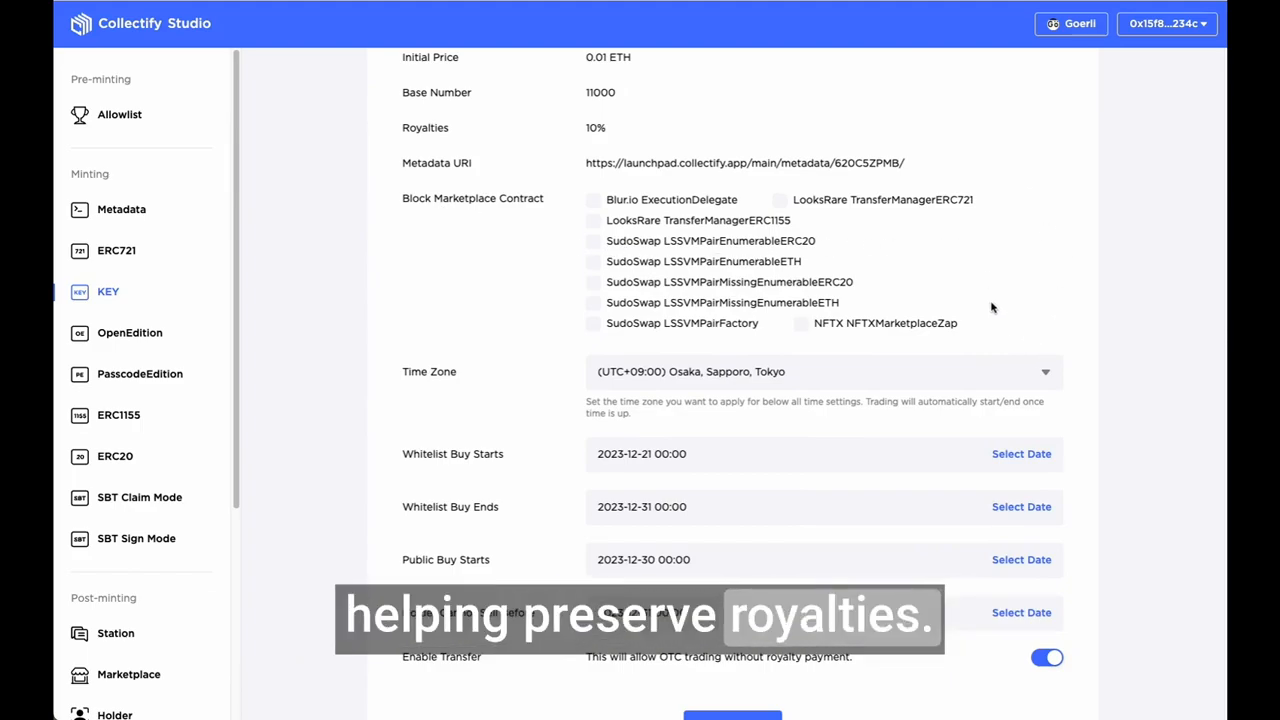
scroll(995, 315, "down", 2)
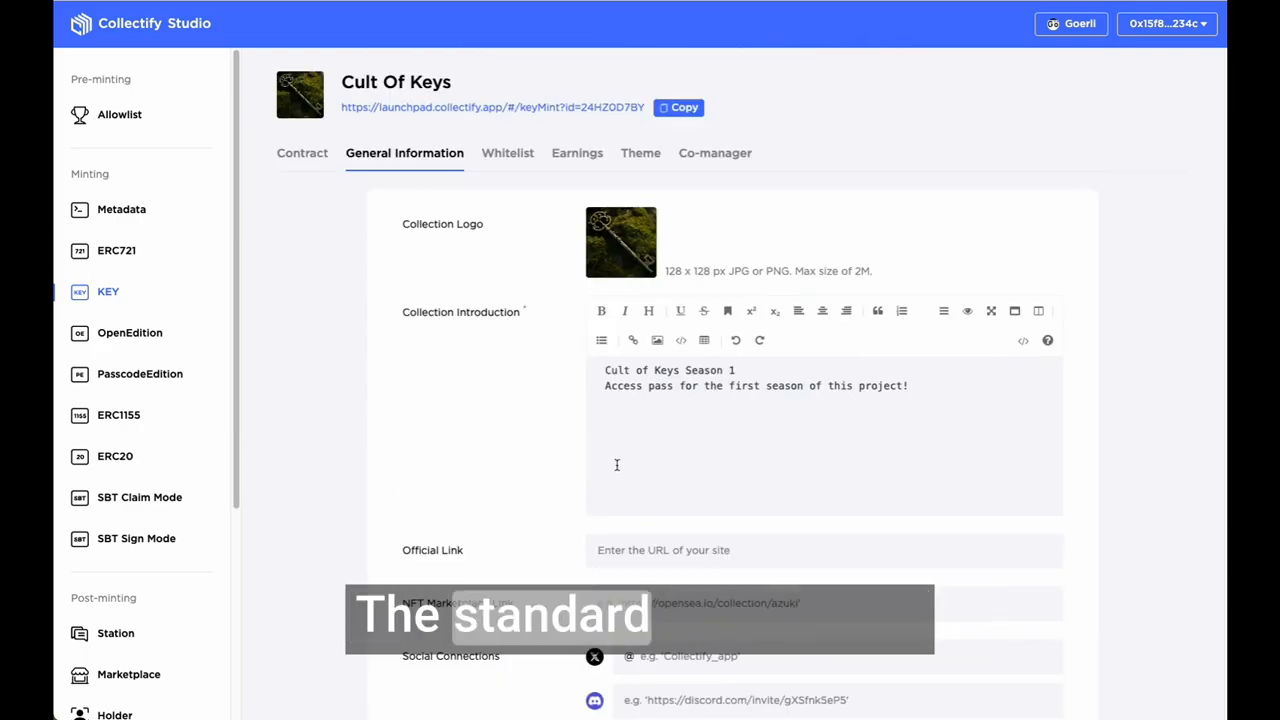
scroll(477, 214, "down", 4)
scroll(608, 437, "up", 4)
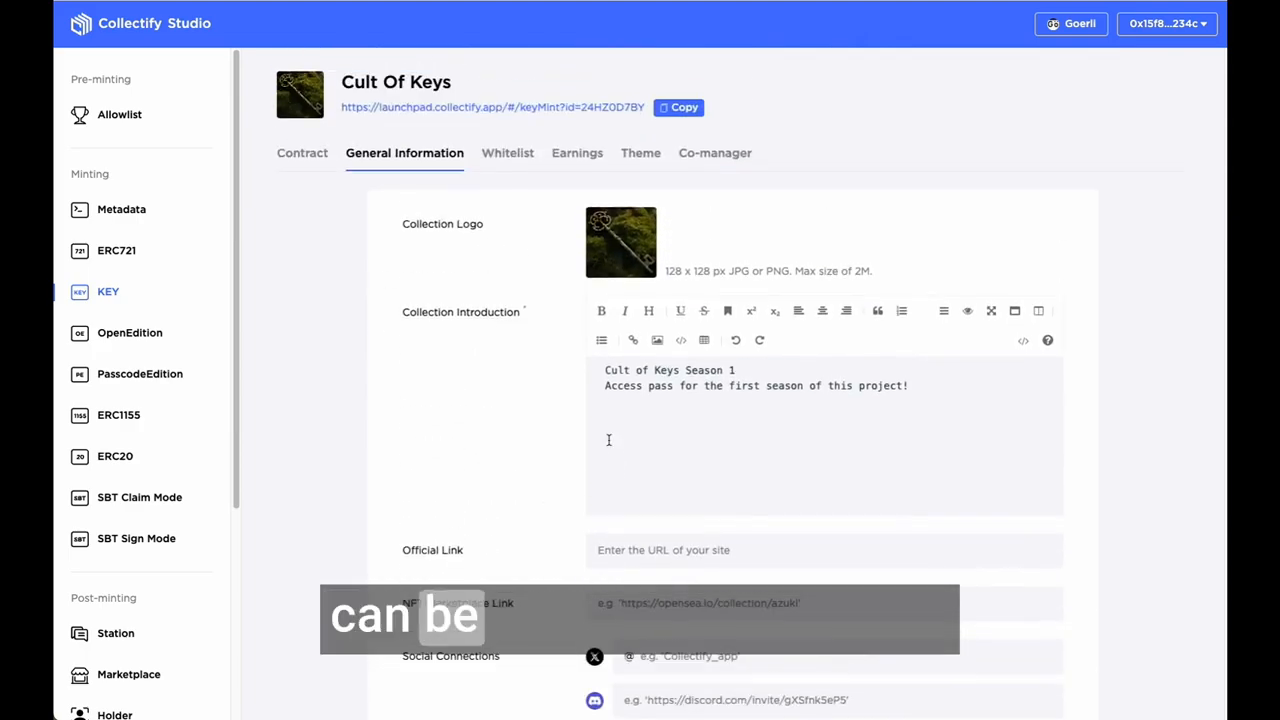
Step: Review the collection's whitelist, its earnings split recipients and the co-manager options
left_click(510, 150)
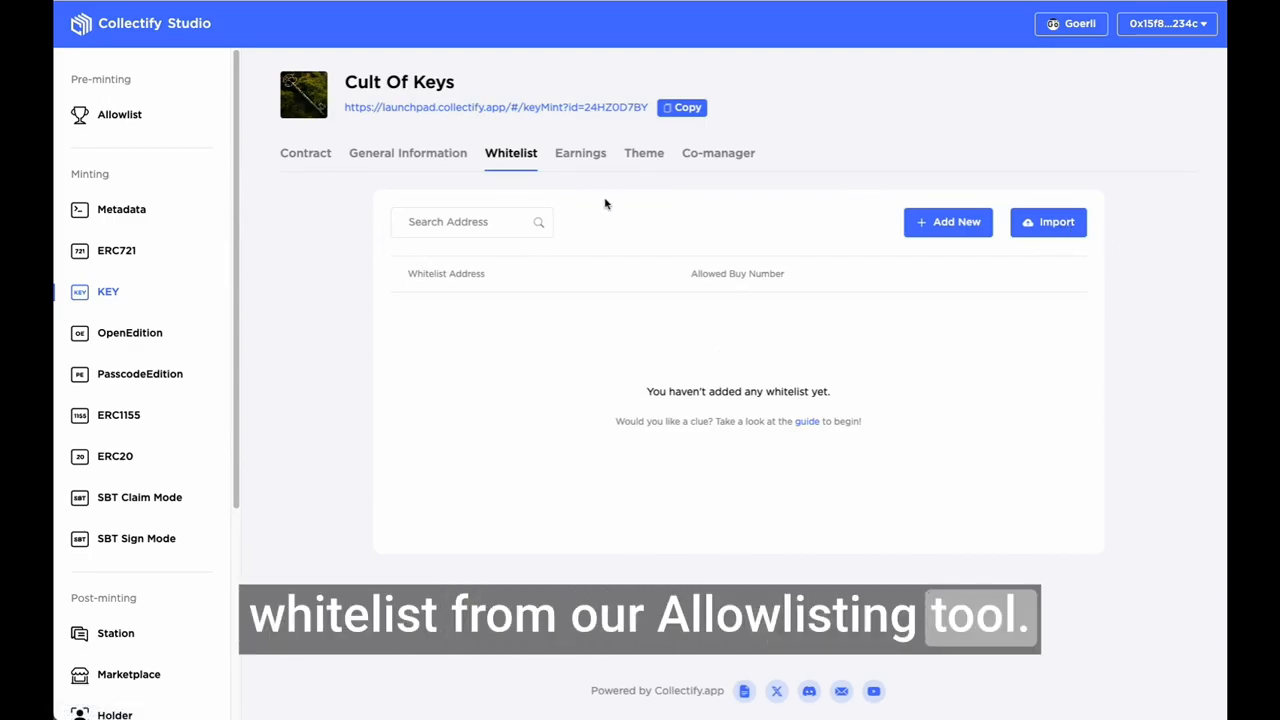
left_click(579, 158)
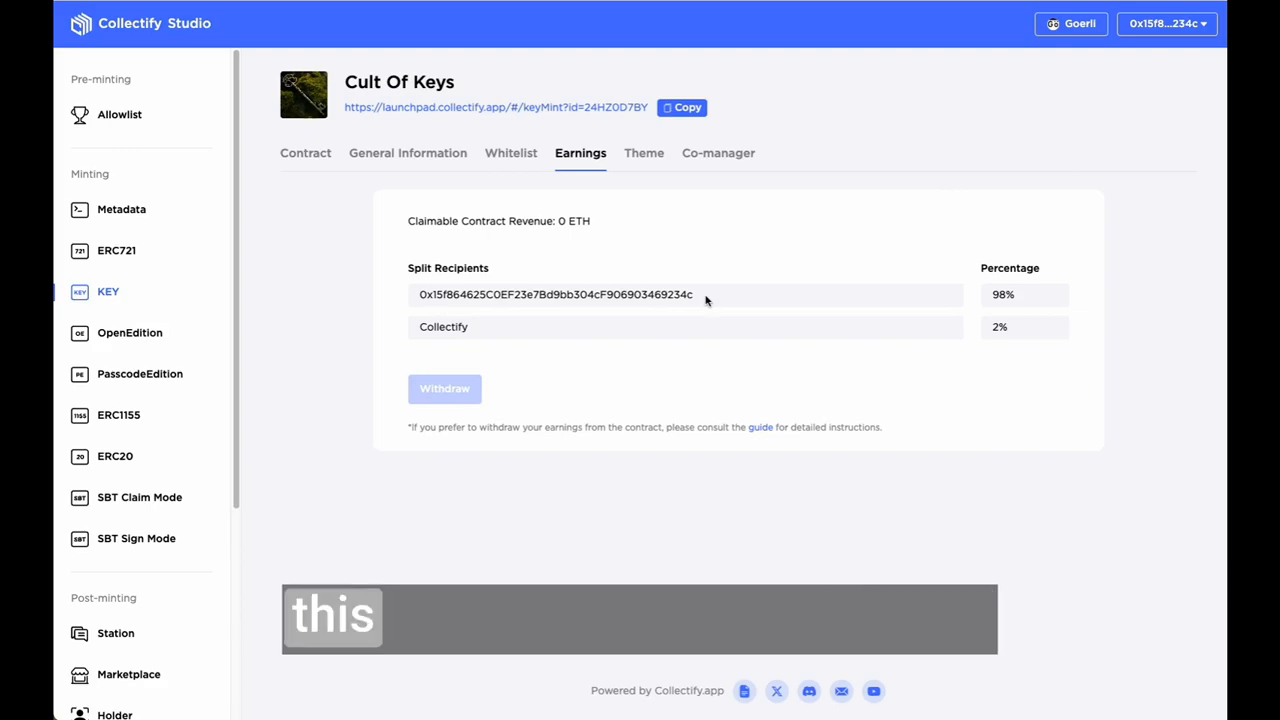
left_click(729, 157)
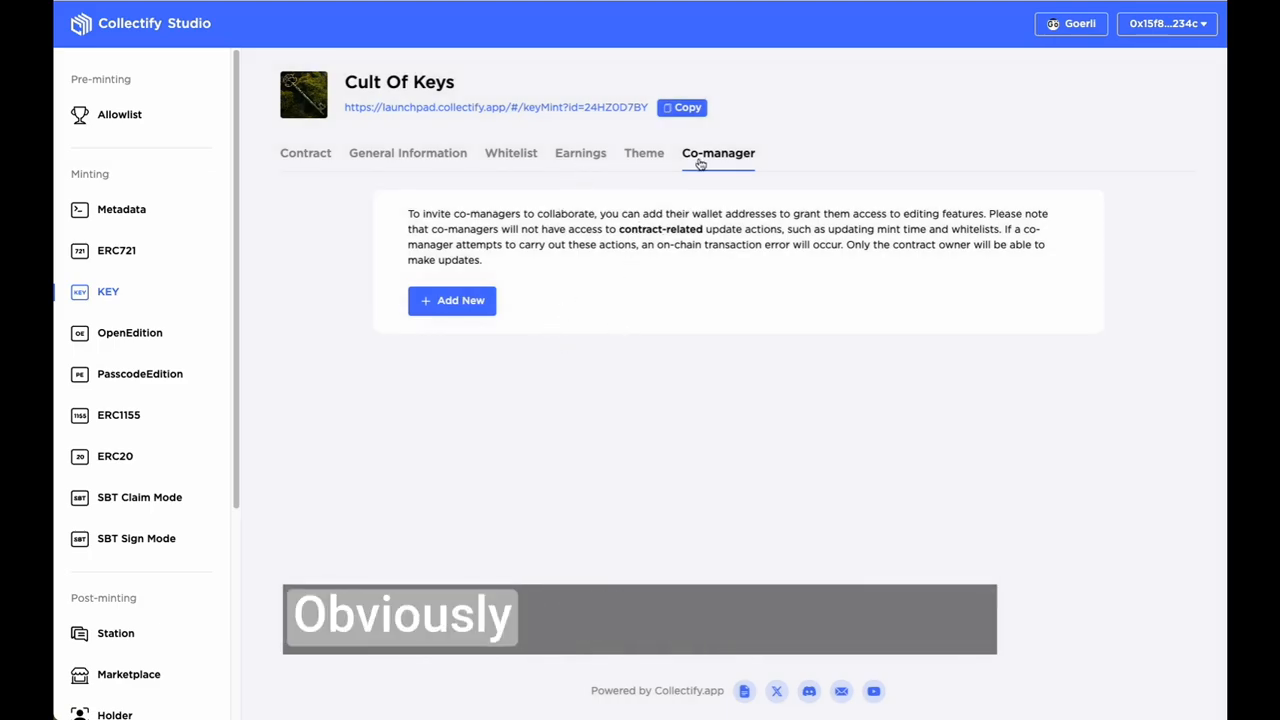
left_click(560, 158)
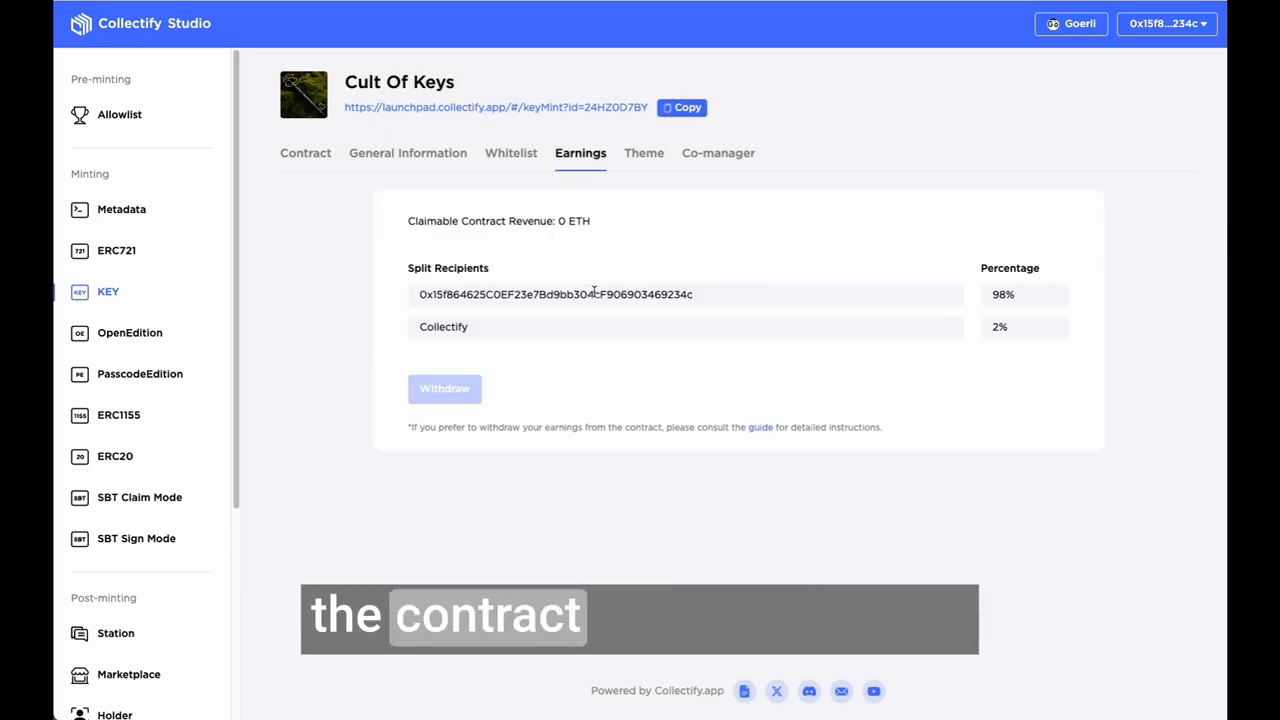
Step: Set the collection's theme color to red and its theme font to Prime, and save the theme
left_click(644, 153)
left_click(660, 221)
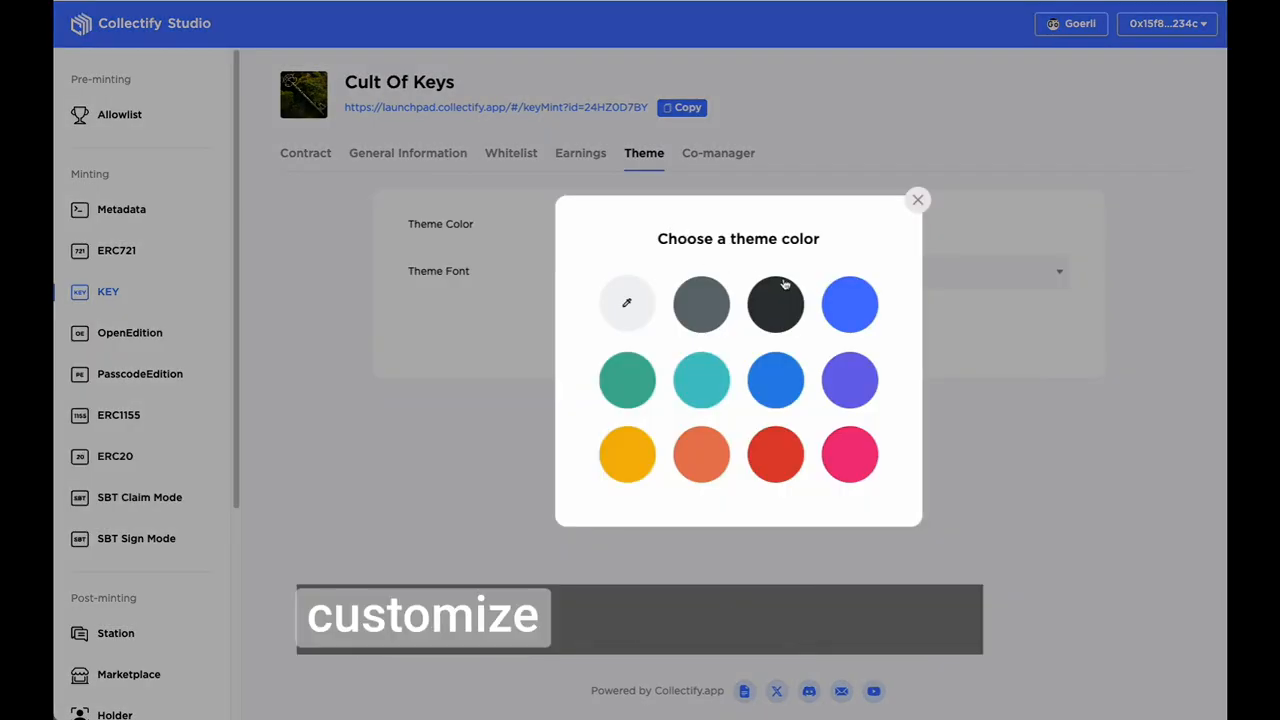
left_click(779, 472)
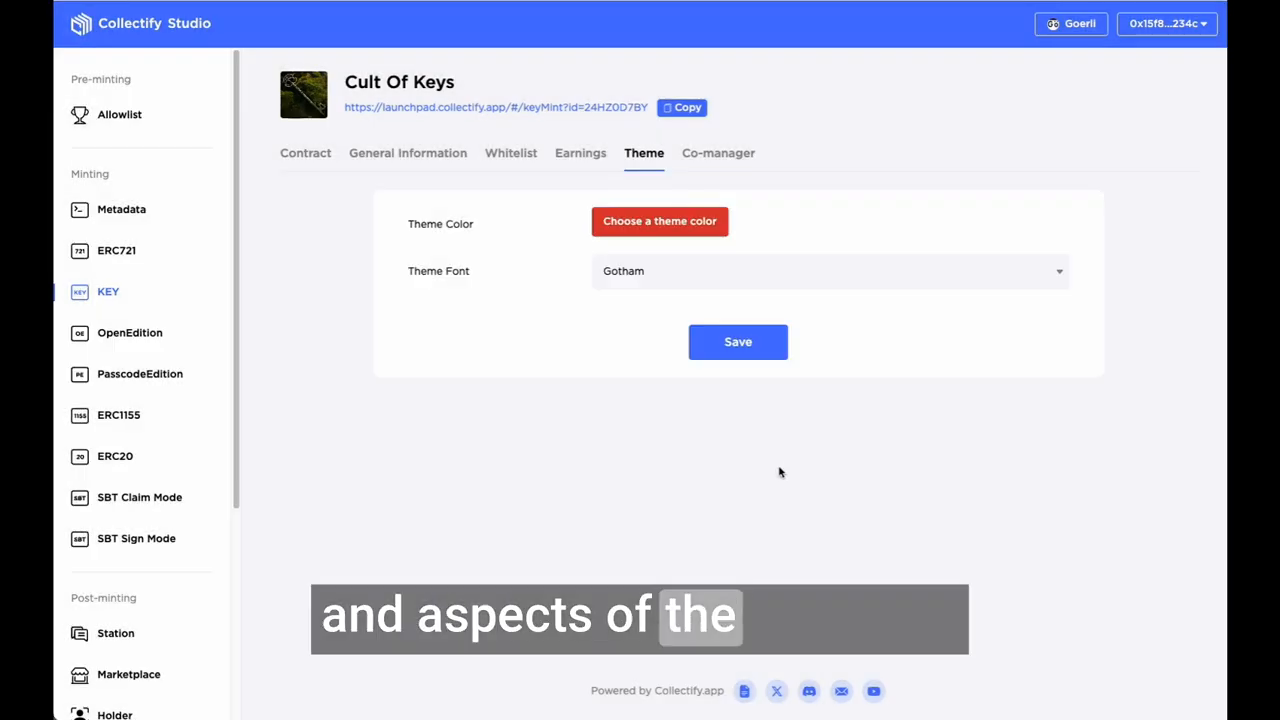
left_click(702, 273)
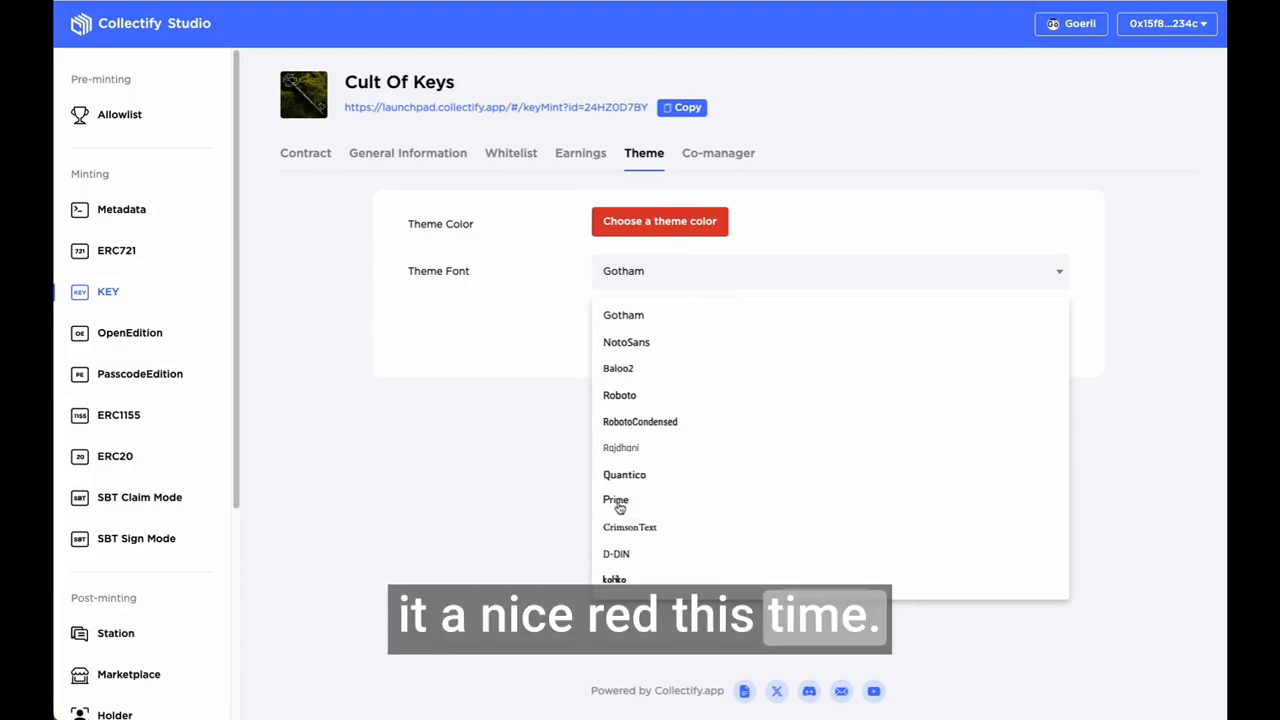
left_click(616, 499)
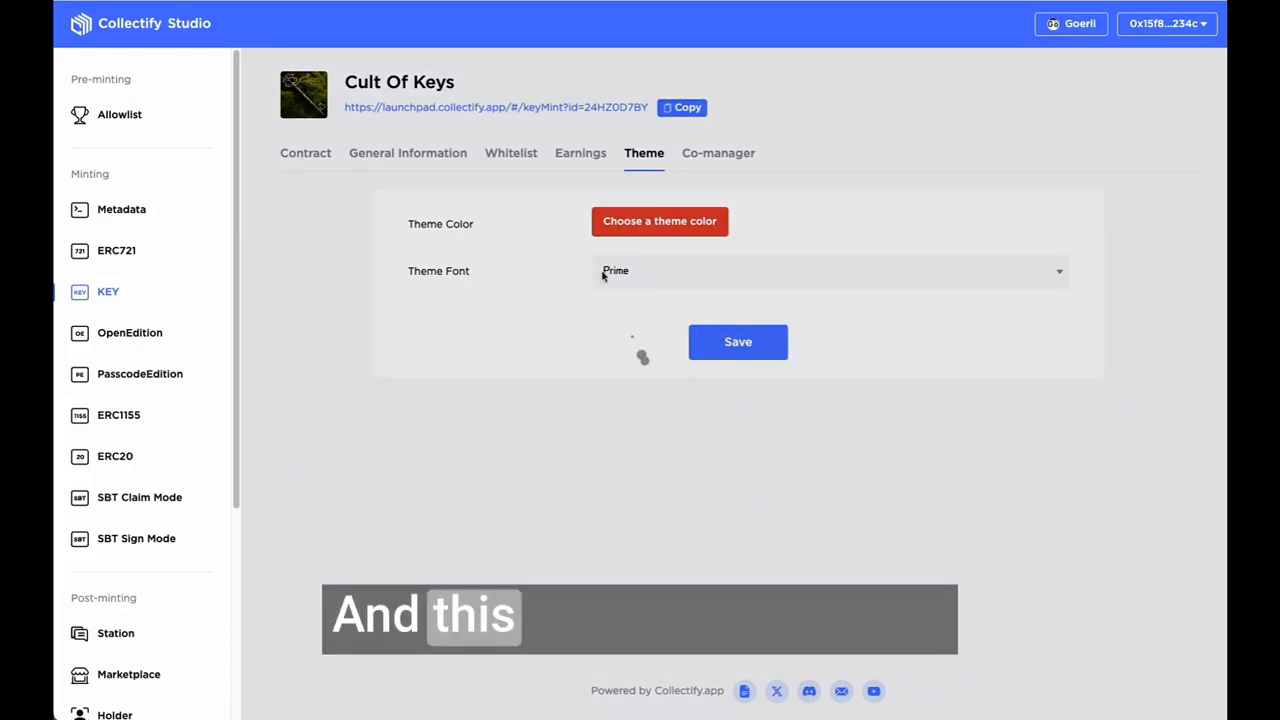
left_click(722, 340)
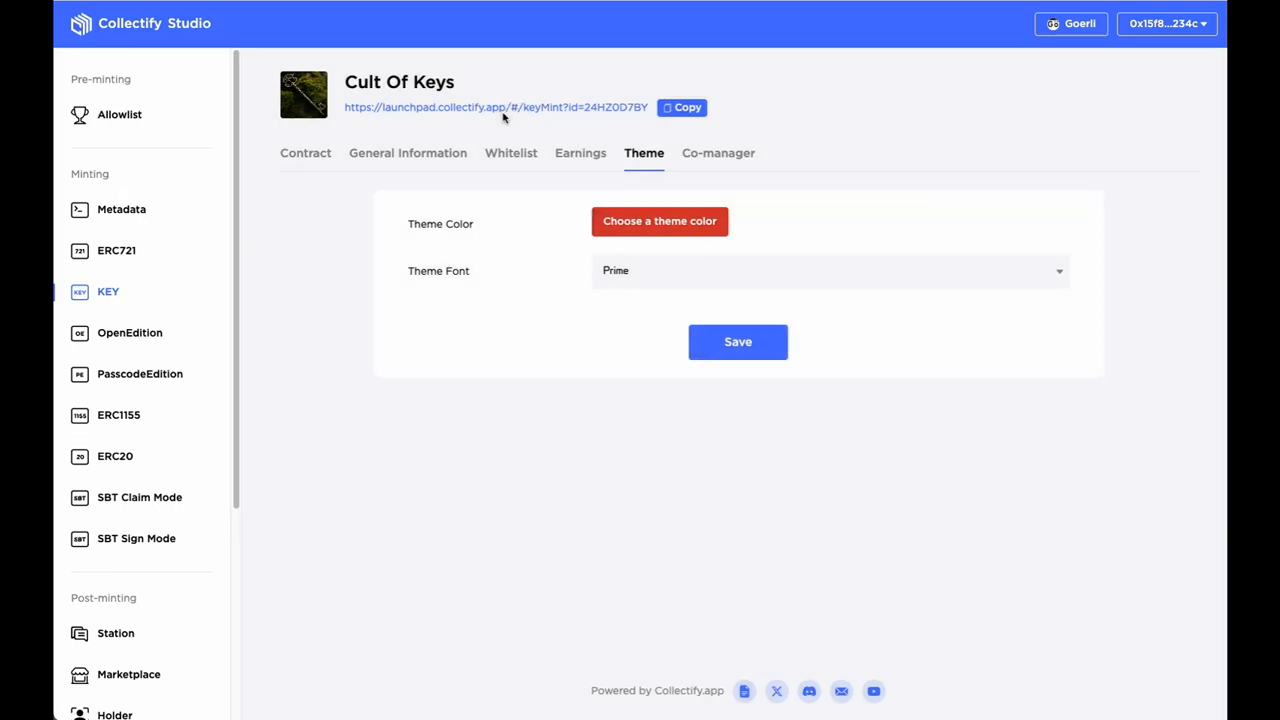
Step: Open the Cult Of Keys trading page, buy one key with the wallet, and check the updated current price
left_click(511, 108)
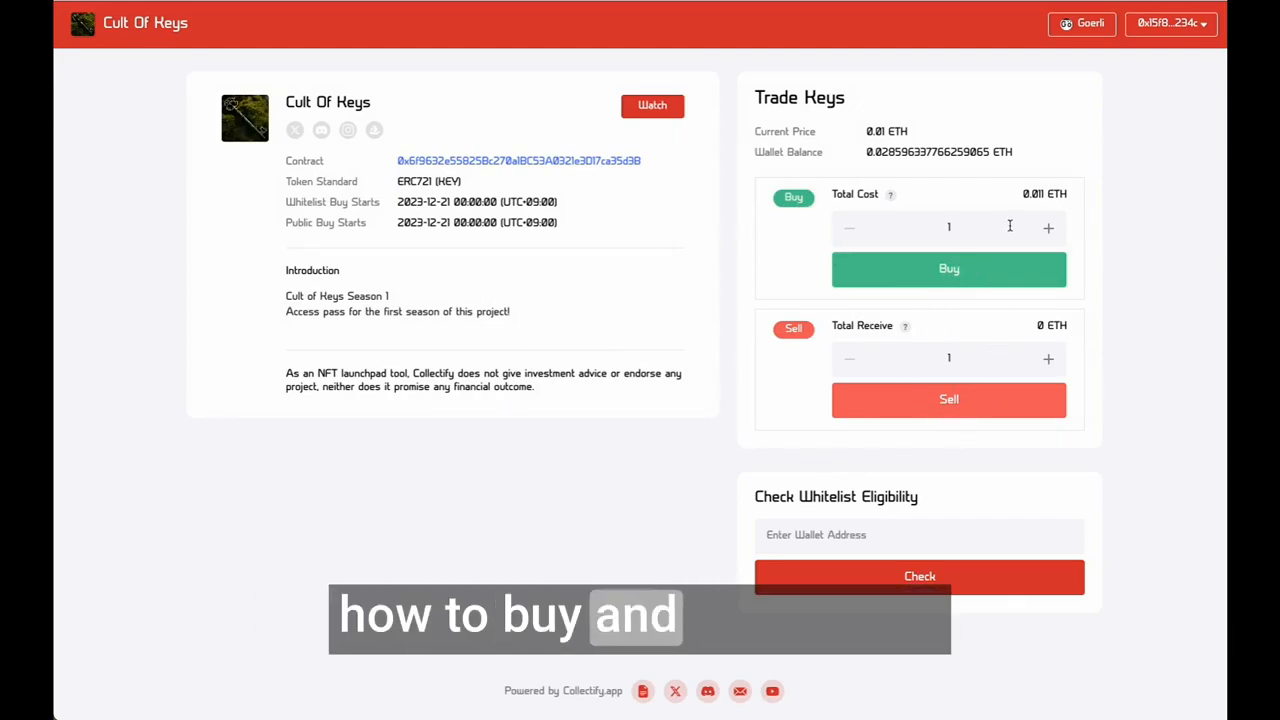
left_click(958, 284)
left_click(1180, 380)
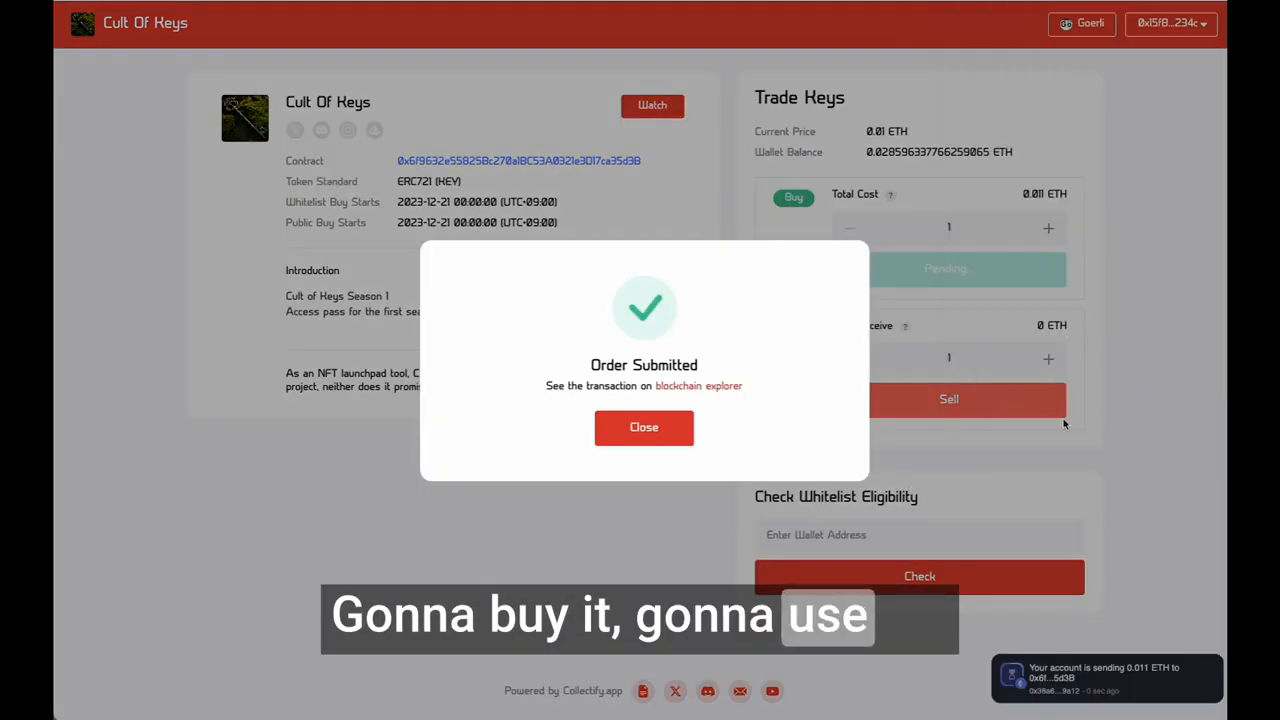
left_click(643, 428)
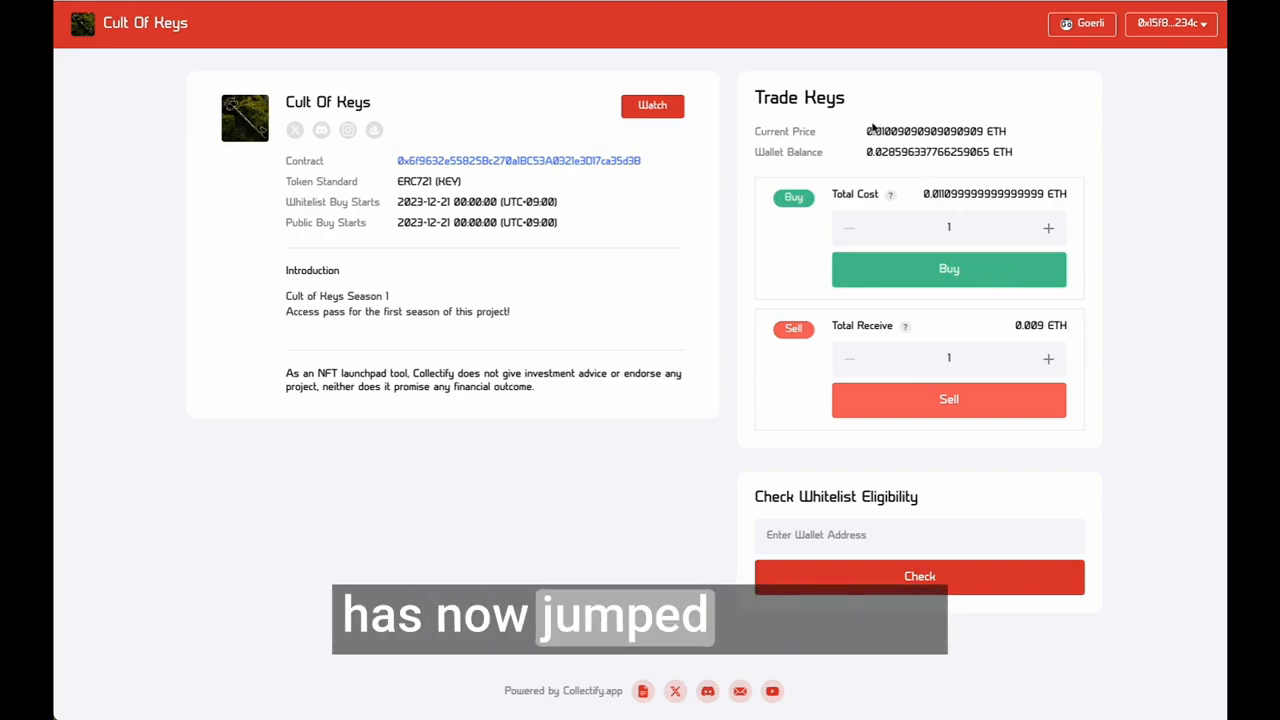
left_click(980, 133)
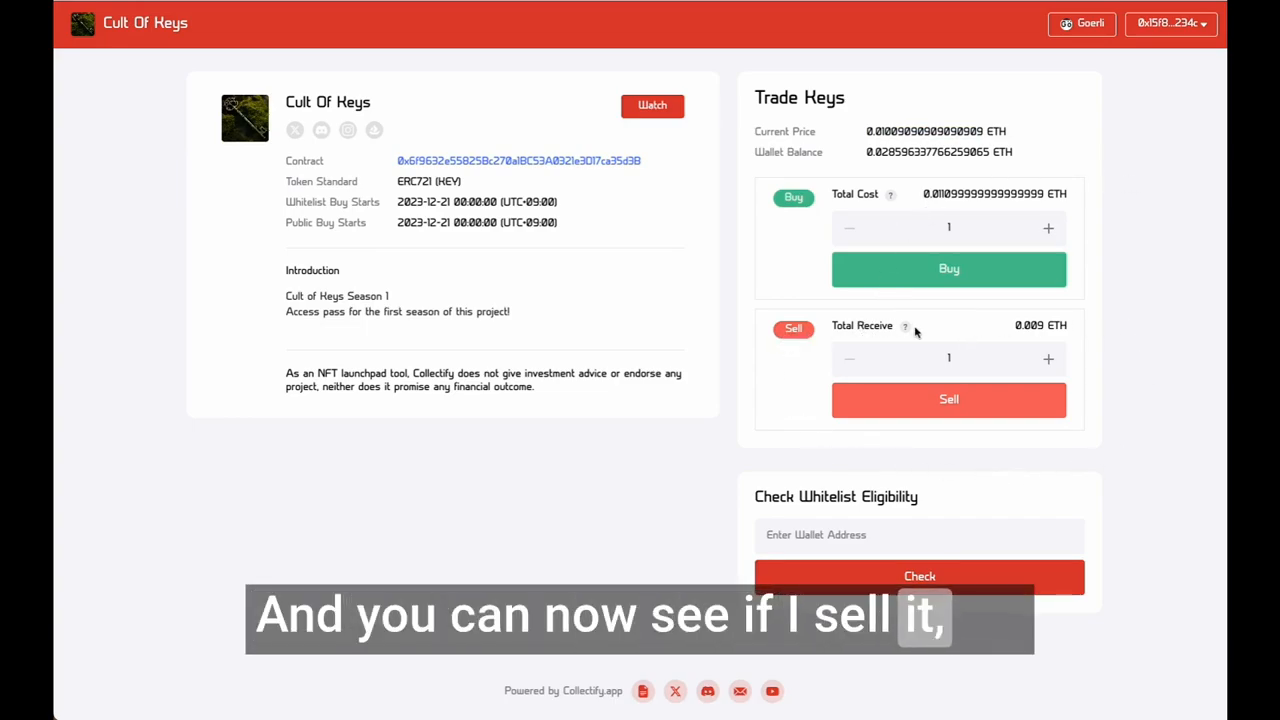
Step: Check the amount received for selling one key, request the sale, and reject the transaction in the wallet
double_click(1044, 325)
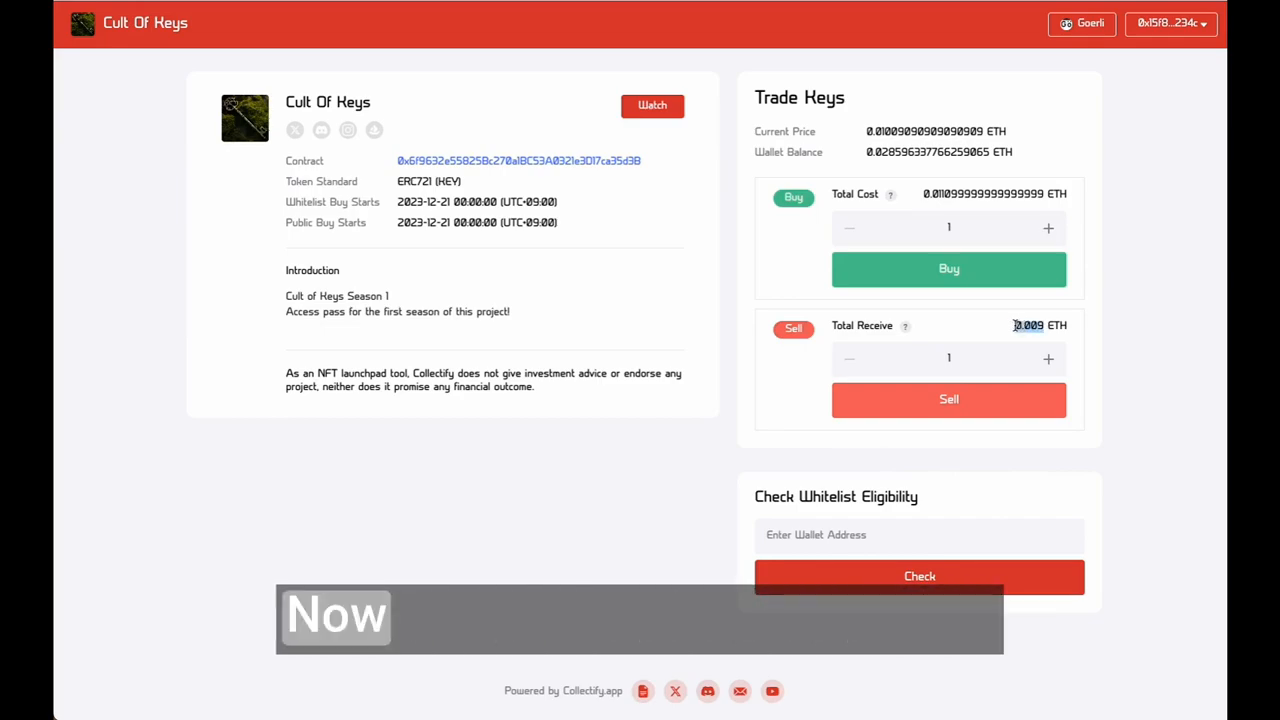
left_click(1096, 338)
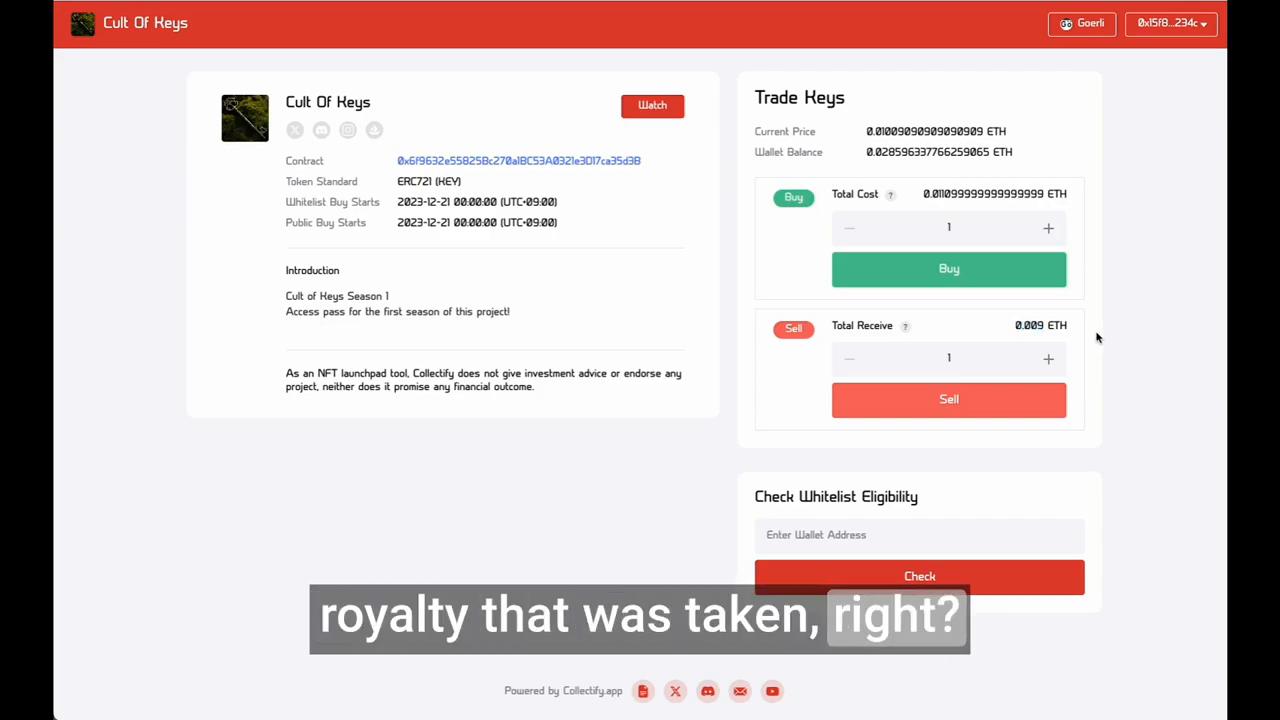
left_click(957, 410)
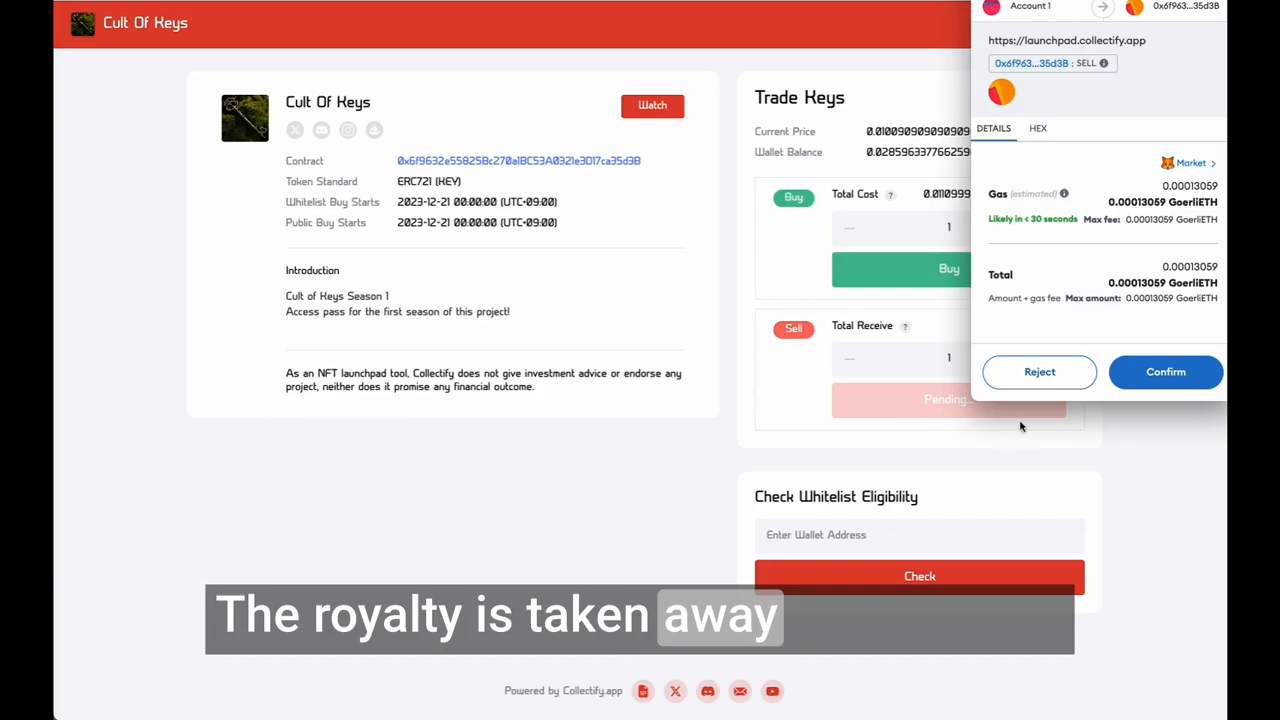
left_click(1040, 372)
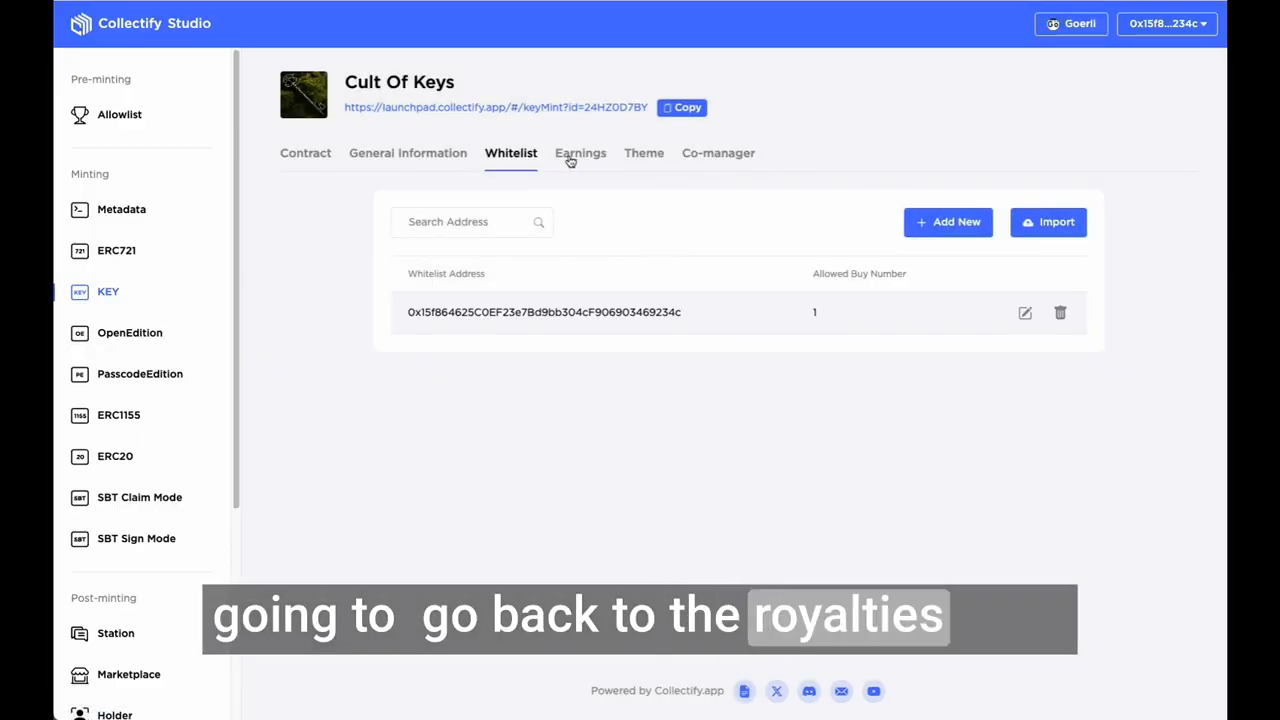
Step: Switch to Collectify Studio, check the claimable contract revenue in the Cult Of Keys earnings, and return to the contract details
left_click(575, 158)
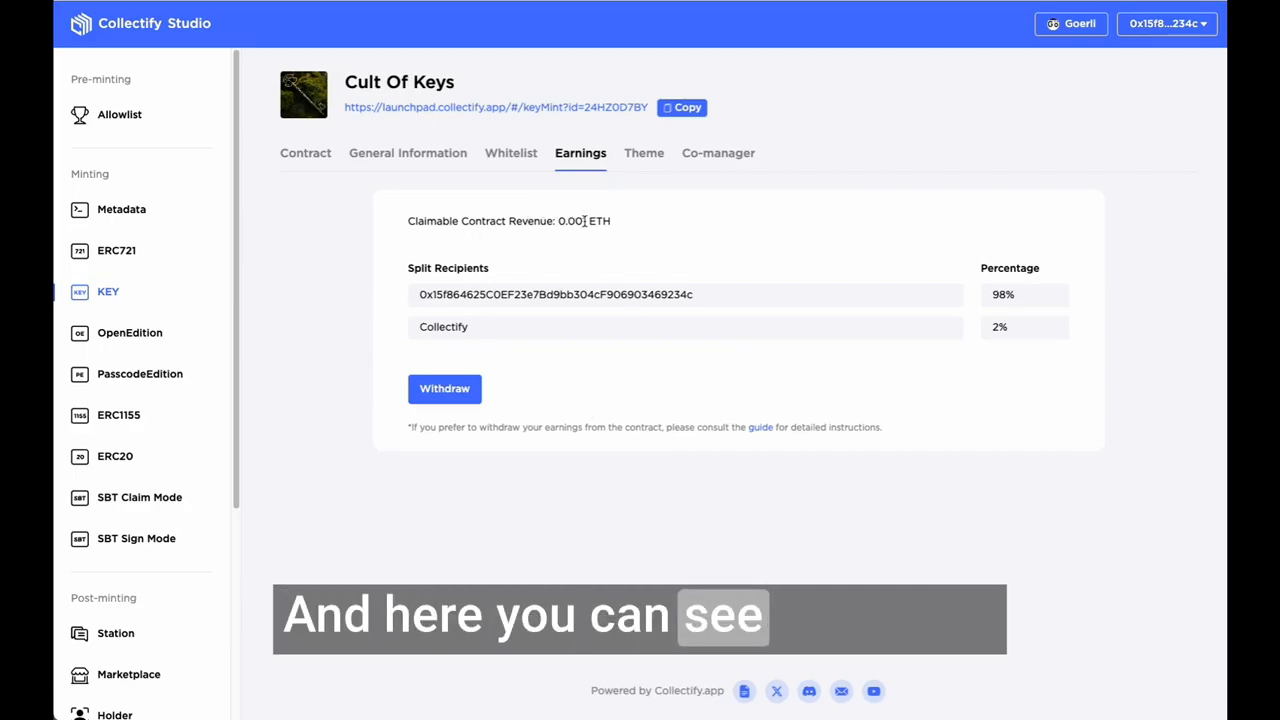
left_click_drag(572, 220, 557, 221)
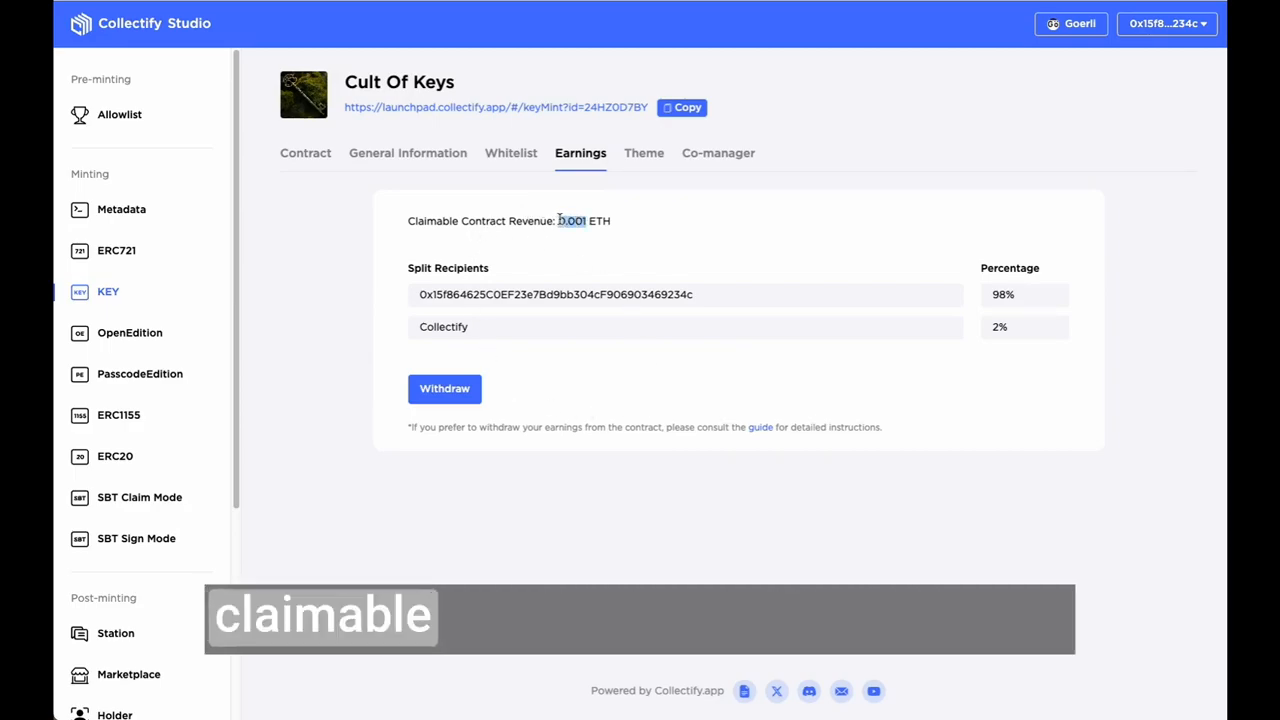
left_click(668, 218)
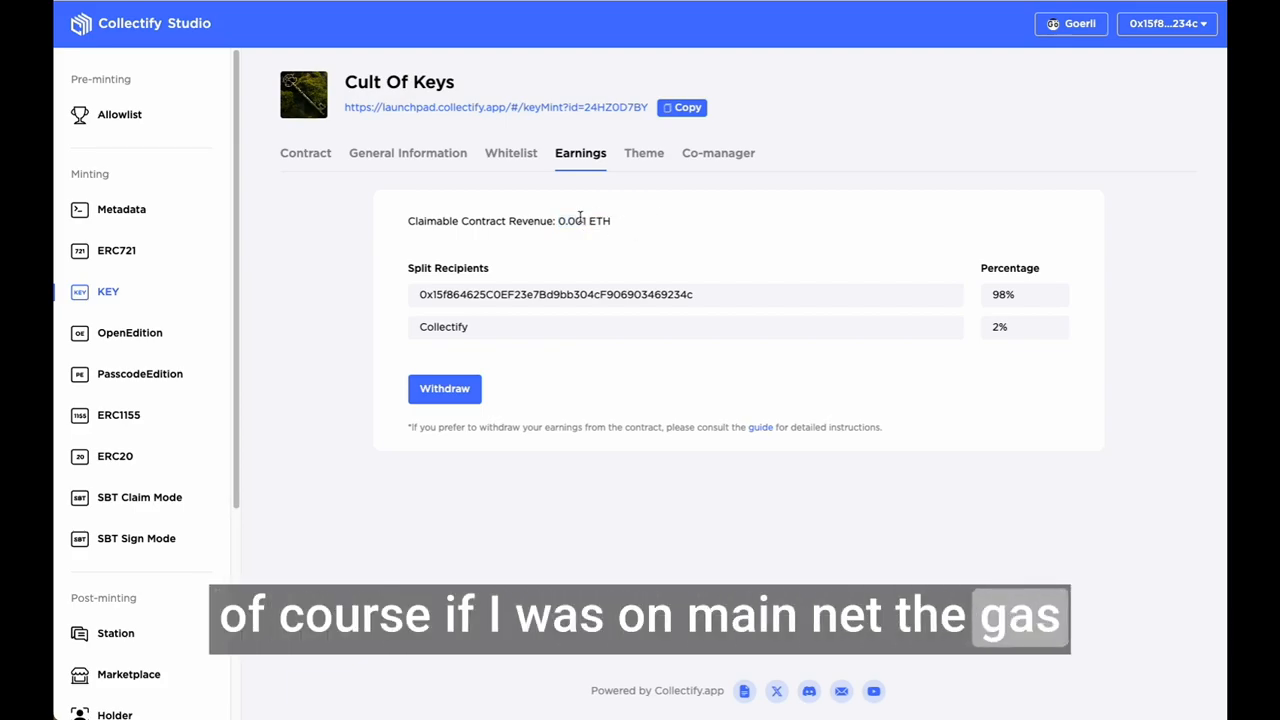
left_click_drag(587, 221, 557, 221)
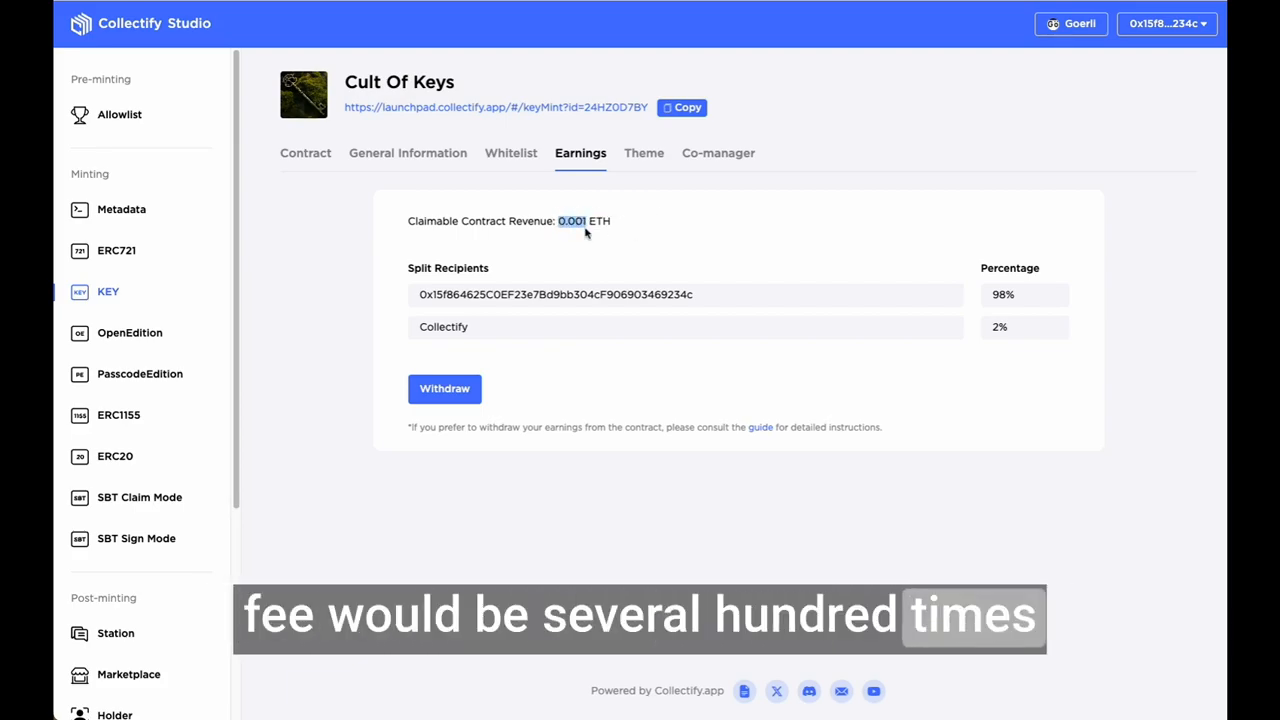
left_click(686, 235)
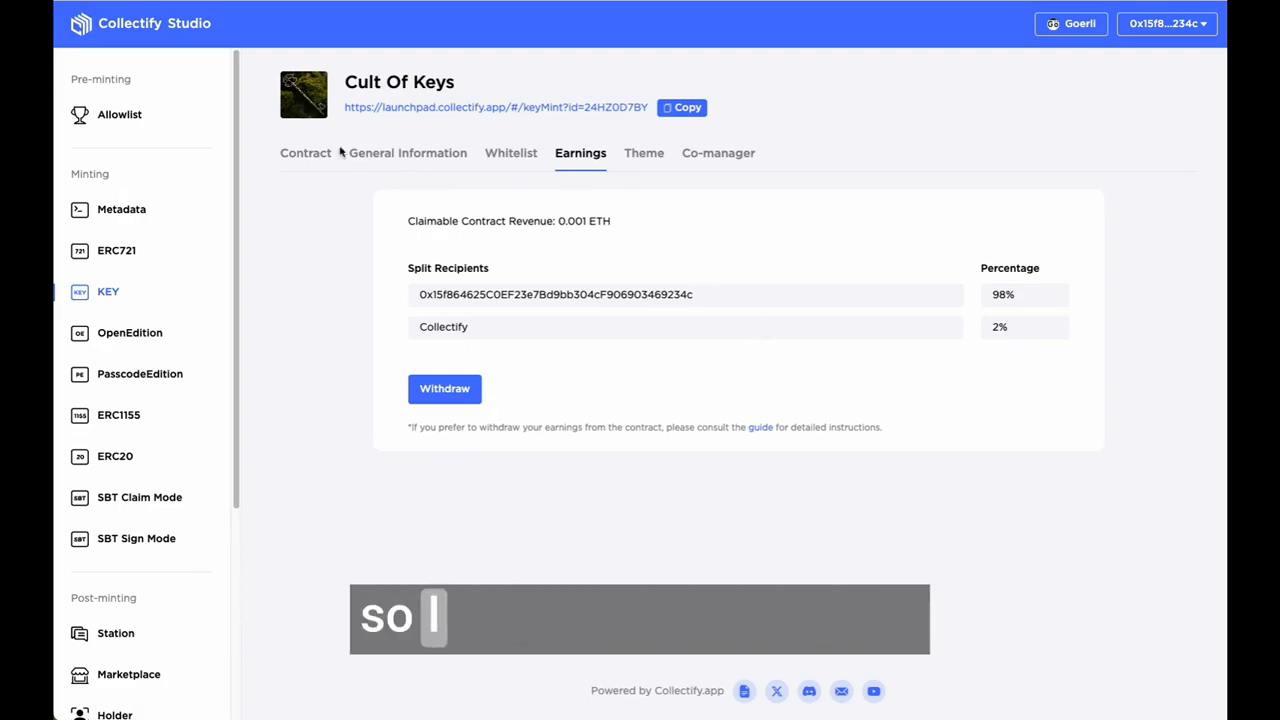
left_click(303, 155)
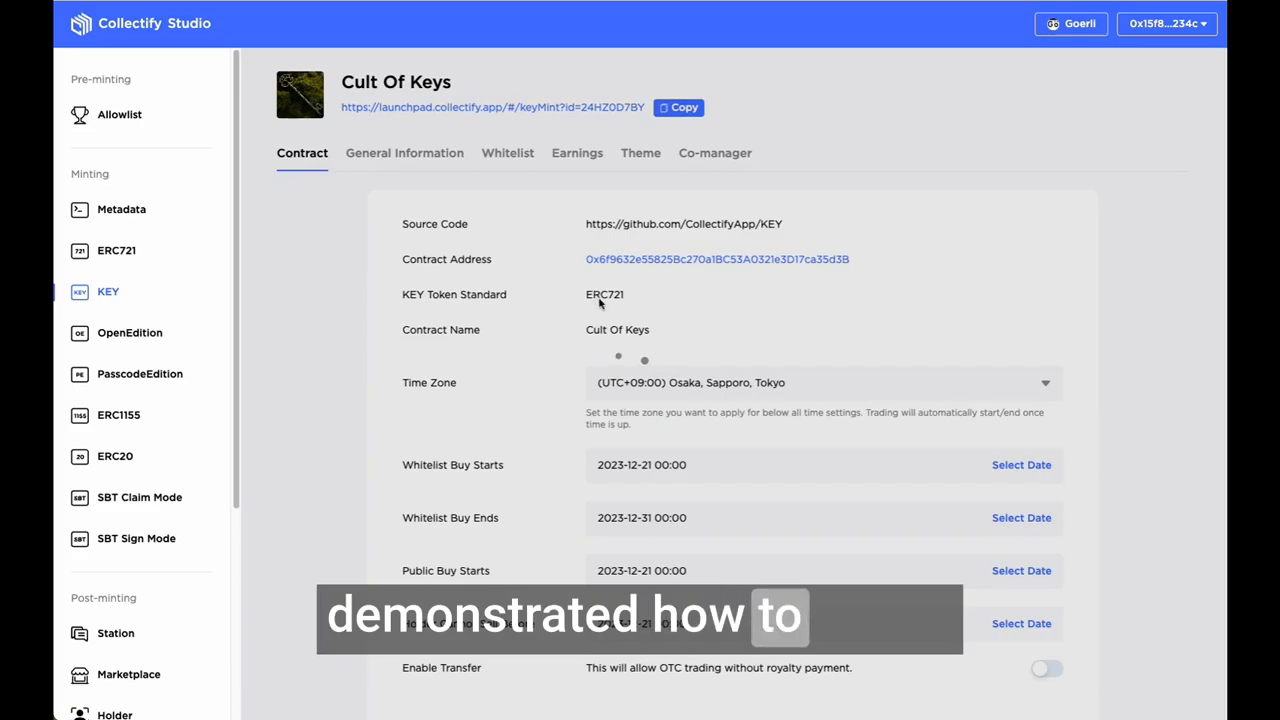